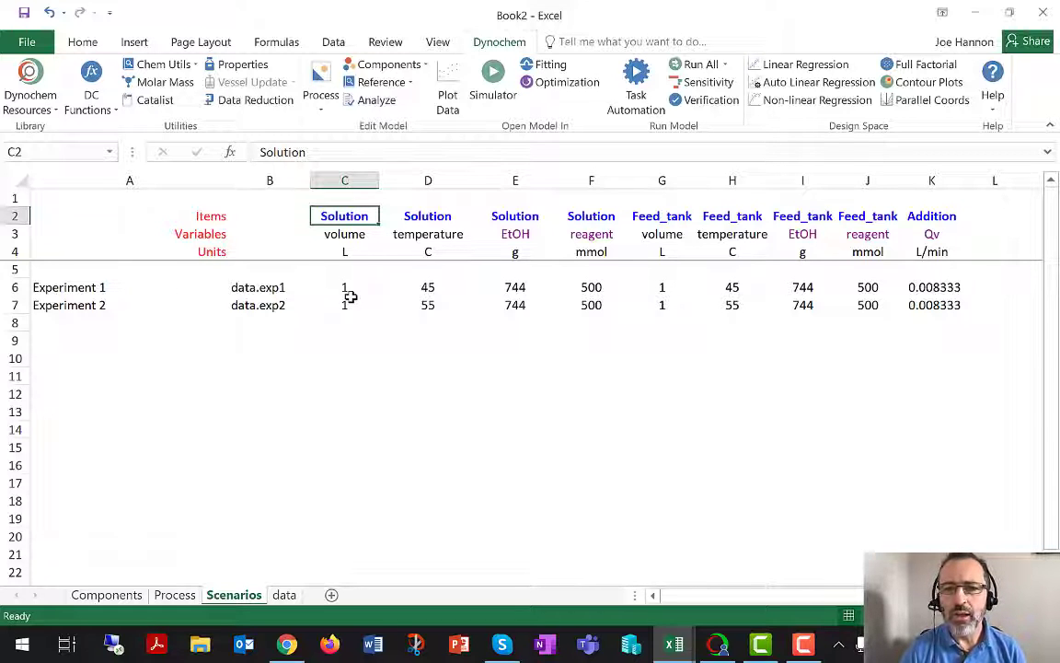
- Change the Feed_tank temperature in H6 and H7 to 20 C for Experiment 1 and Experiment 2
{"action": "left_click", "coordinate": [744, 282]}
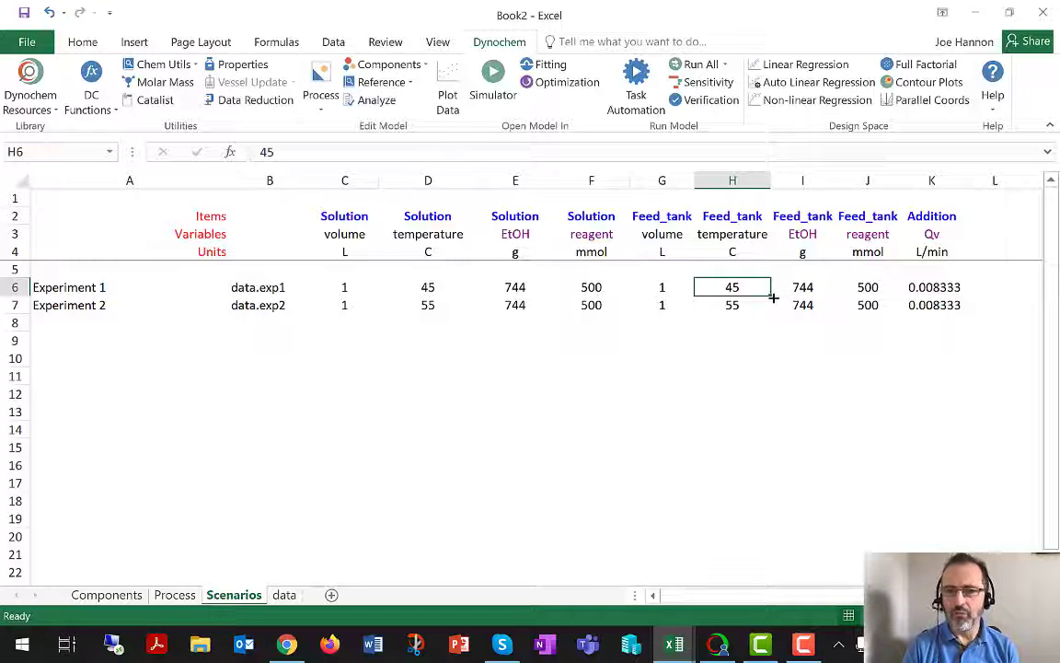
{"action": "type", "text": "20"}
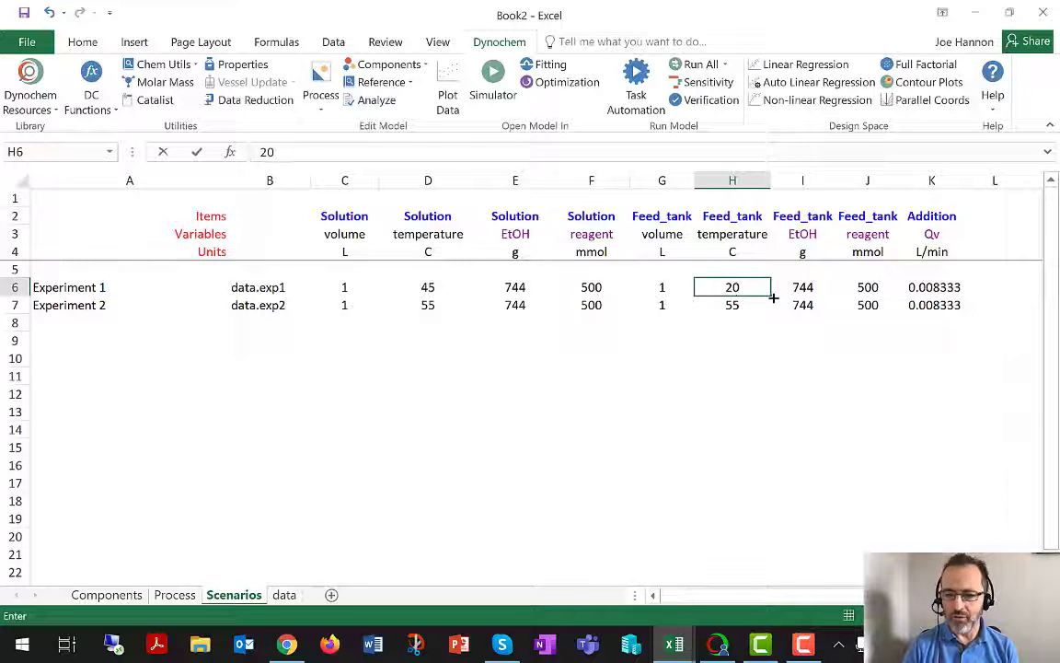
{"action": "key", "text": "Return"}
{"action": "type", "text": "20"}
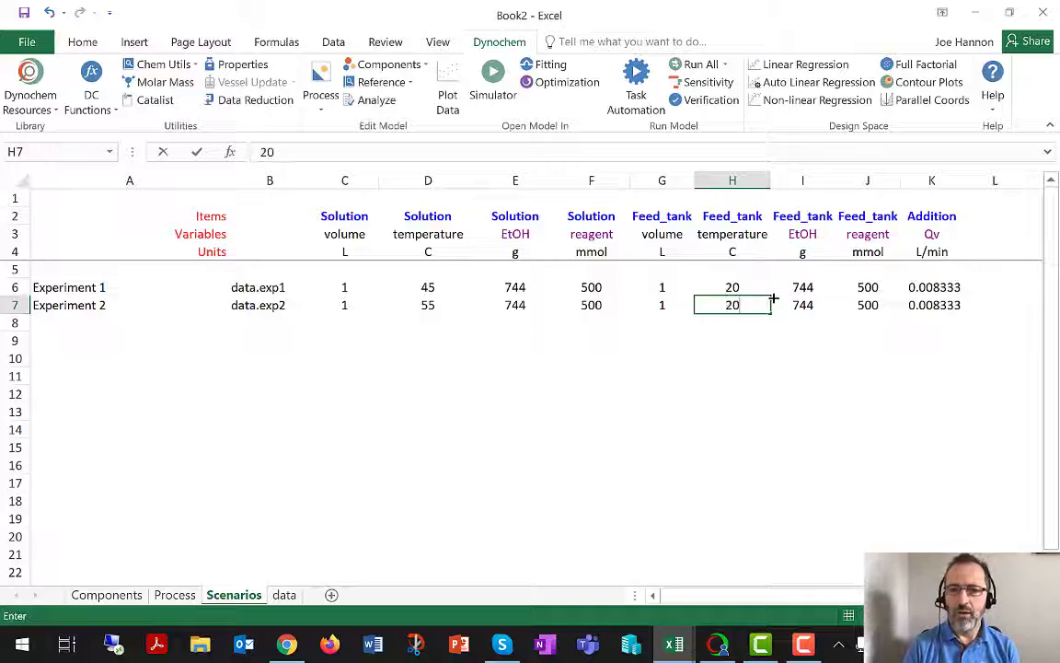
{"action": "key", "text": "Return"}
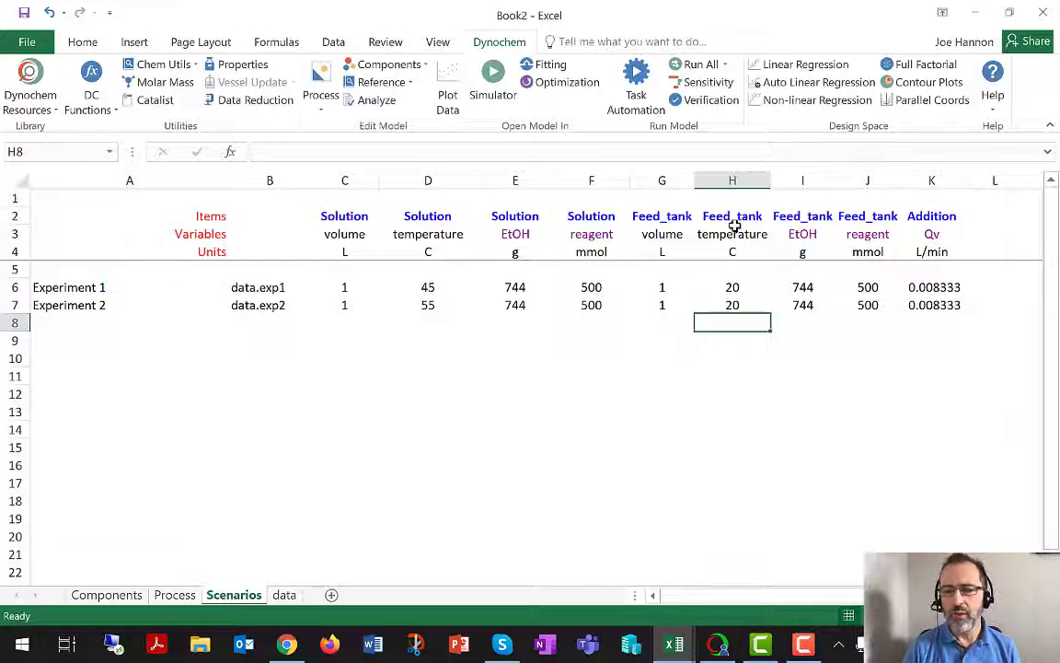
{"action": "left_click", "coordinate": [156, 288]}
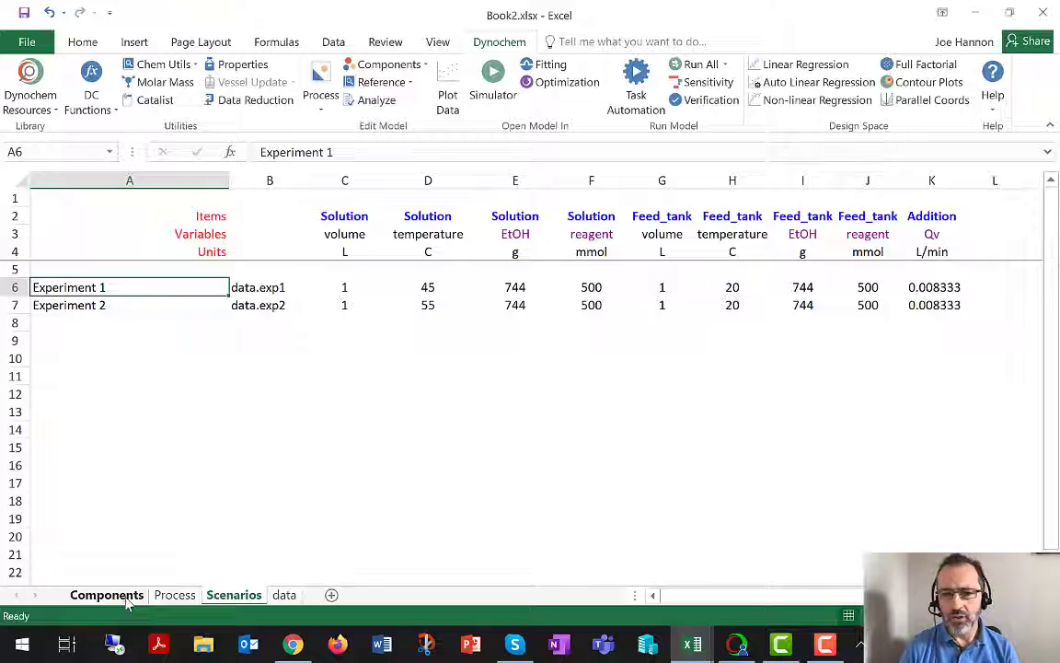
- Rename the Solution variable in F3 from reagent to substrate, then review F6 and the Feed_tank reagent in J3
{"action": "left_click", "coordinate": [593, 234]}
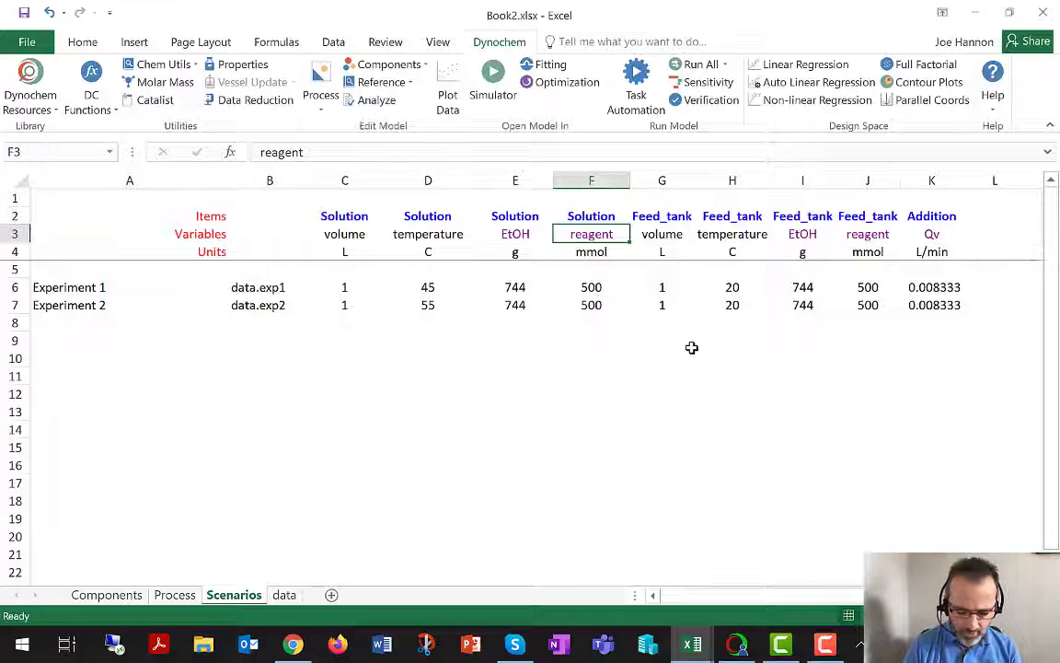
{"action": "type", "text": "substrate"}
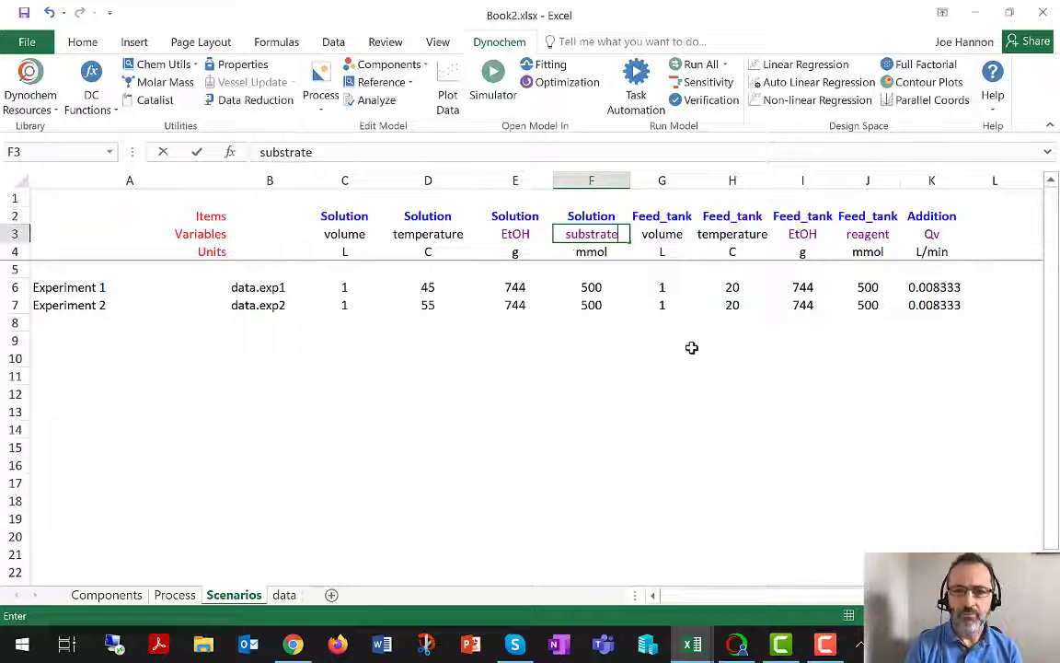
{"action": "key", "text": "Return"}
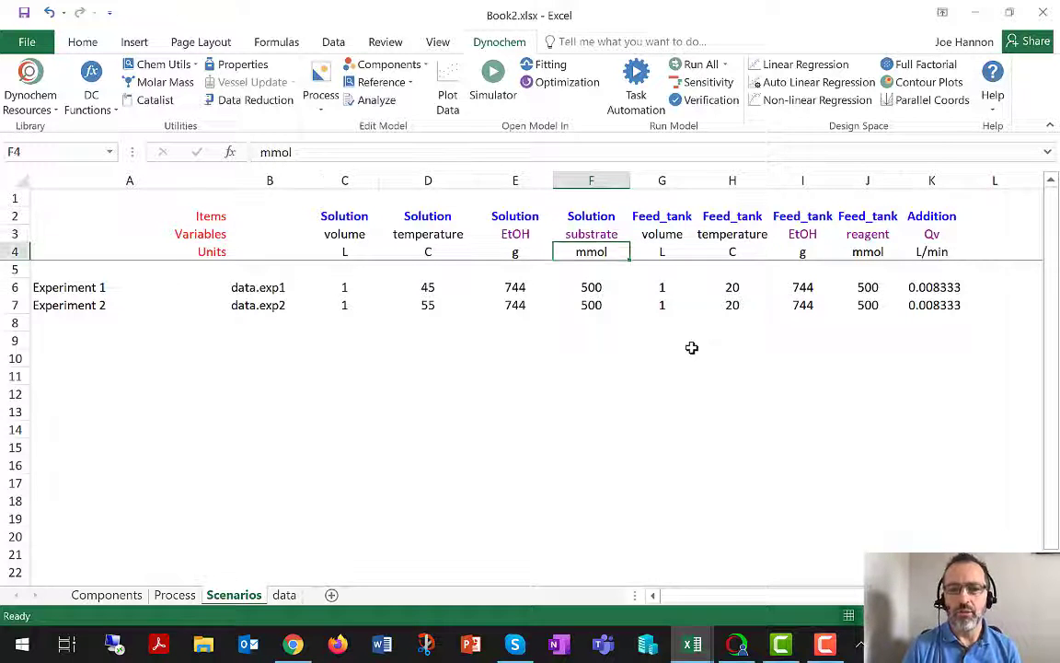
{"action": "left_click", "coordinate": [594, 233]}
{"action": "left_click", "coordinate": [591, 288]}
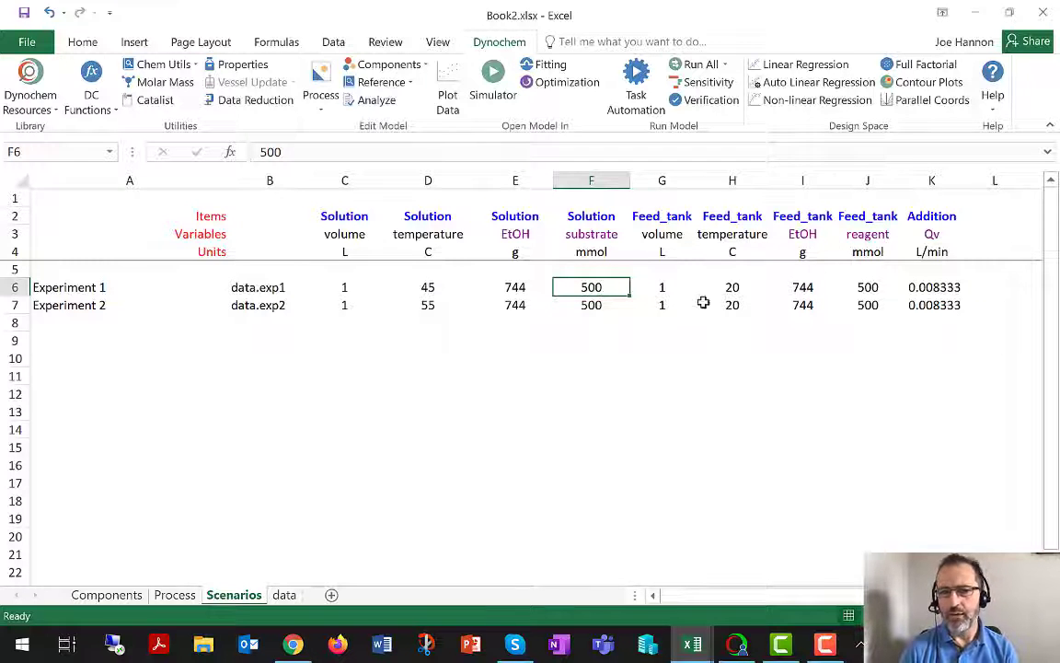
{"action": "left_click", "coordinate": [595, 234]}
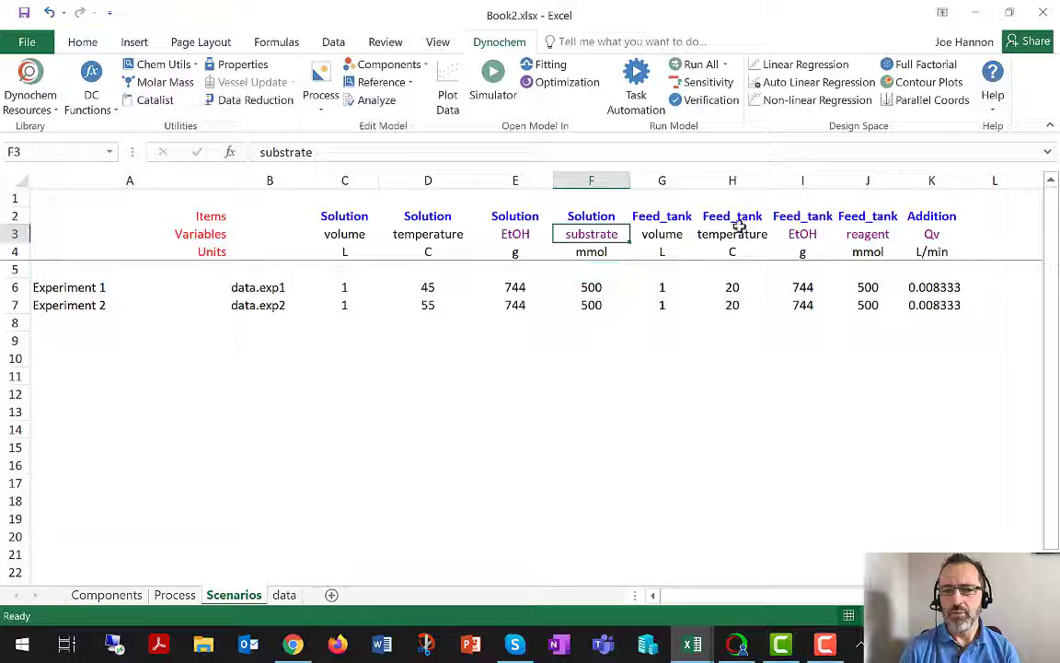
{"action": "left_click", "coordinate": [863, 236]}
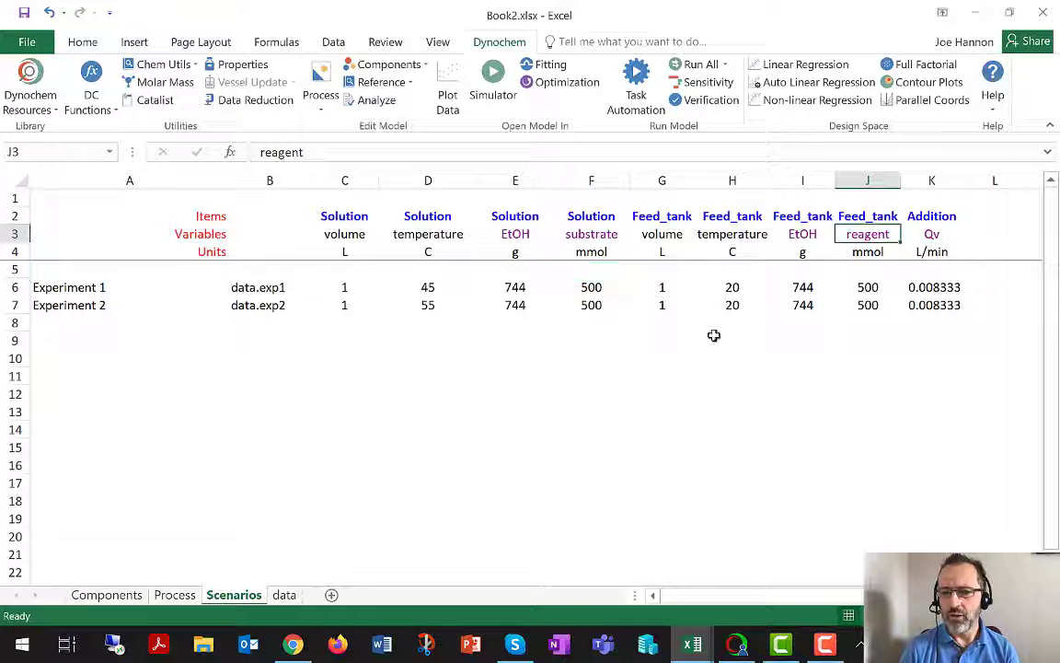
- On the Components sheet, add substrate below reagent with molecular weight 200
{"action": "left_click", "coordinate": [104, 595]}
{"action": "left_click", "coordinate": [62, 275]}
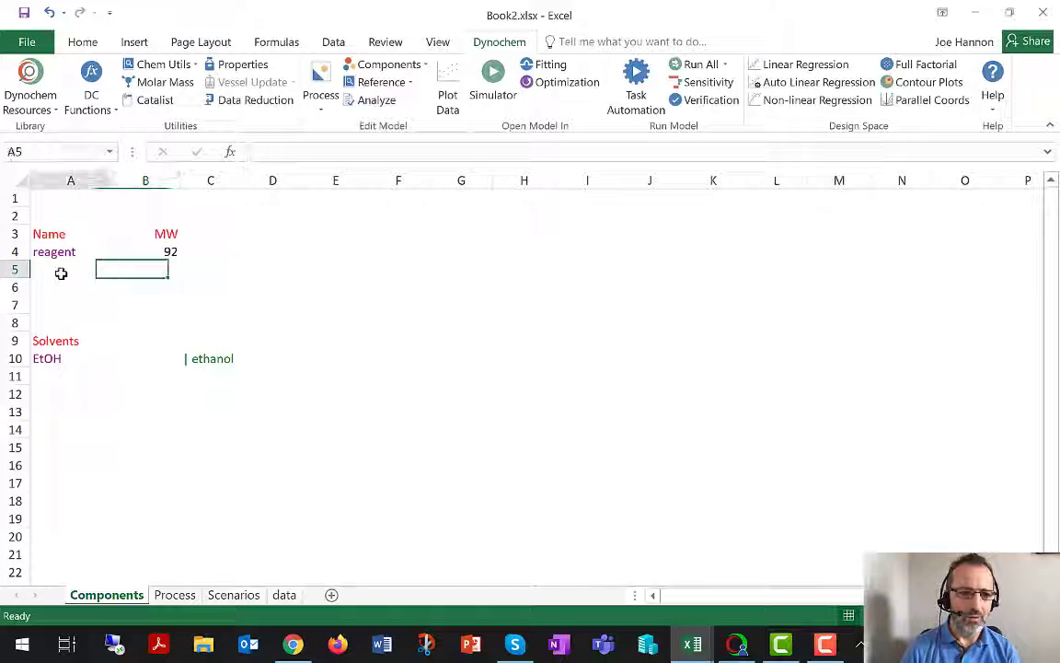
{"action": "type", "text": "substr"}
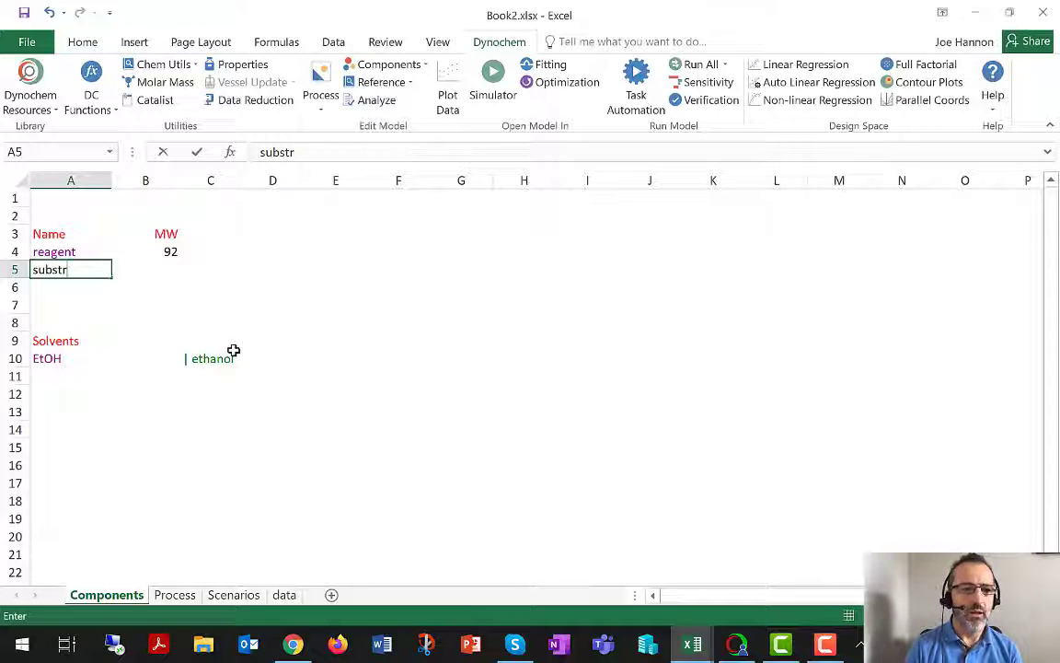
{"action": "type", "text": "tte"}
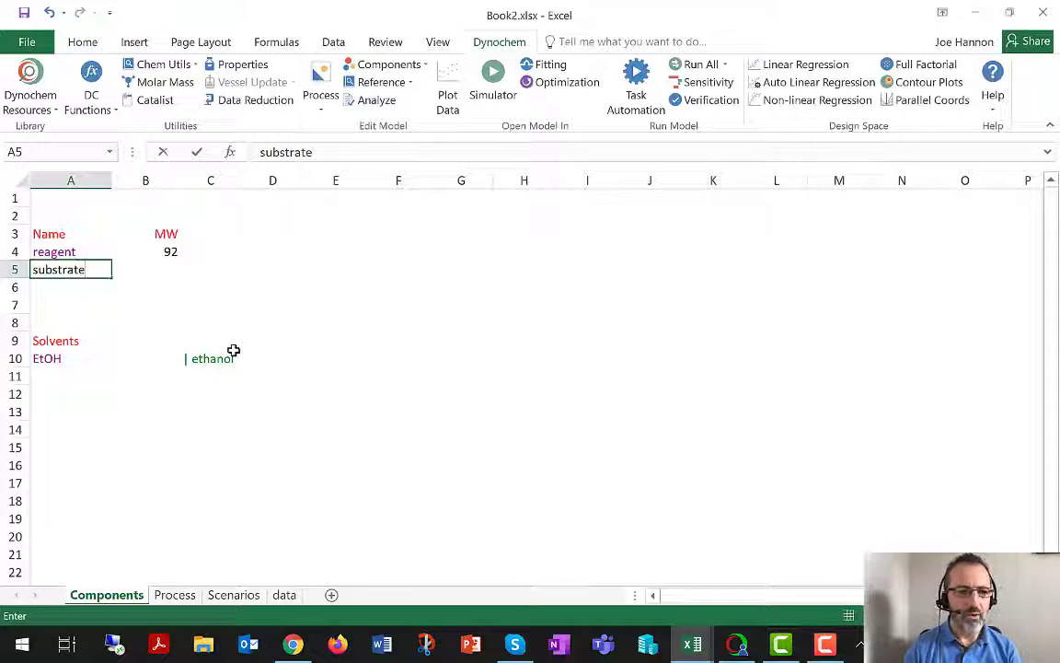
{"action": "key", "text": "Tab"}
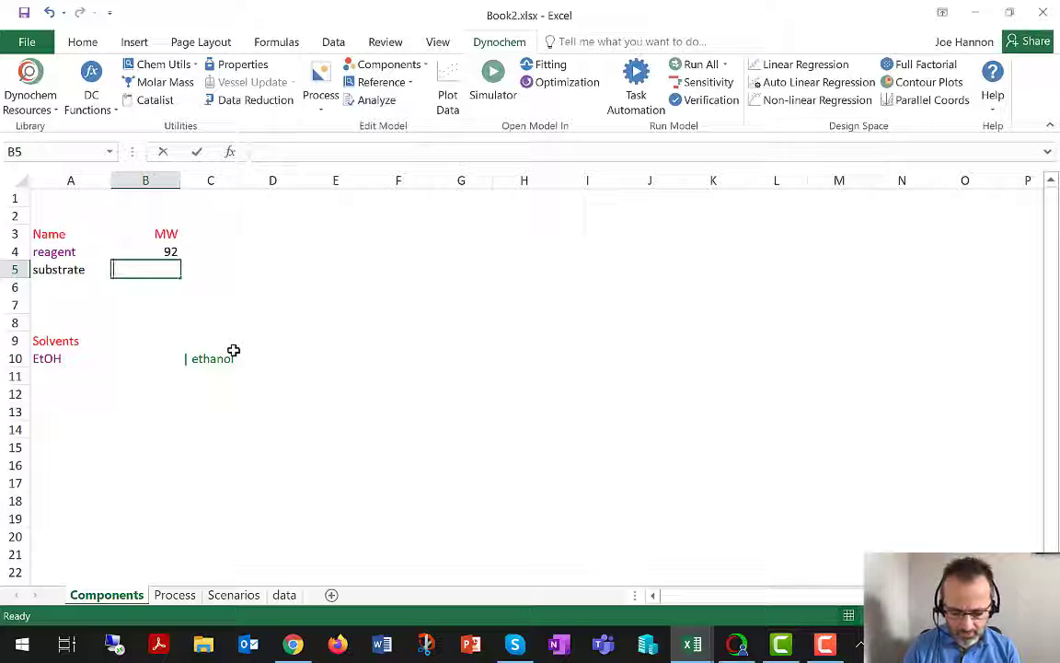
{"action": "type", "text": "200"}
{"action": "key", "text": "Down"}
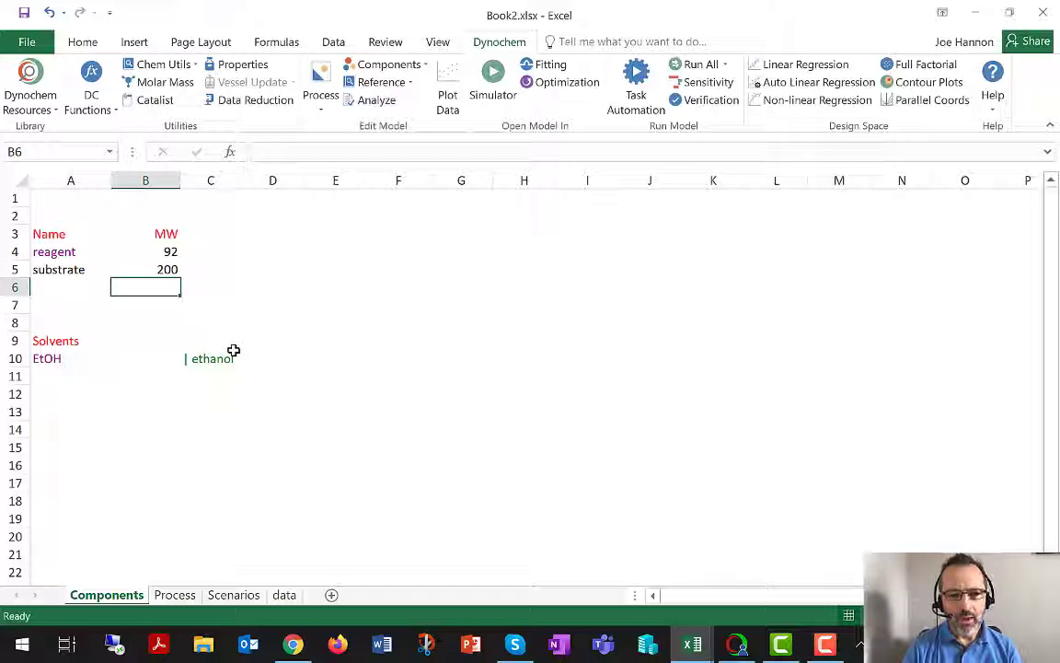
{"action": "key", "text": "Left"}
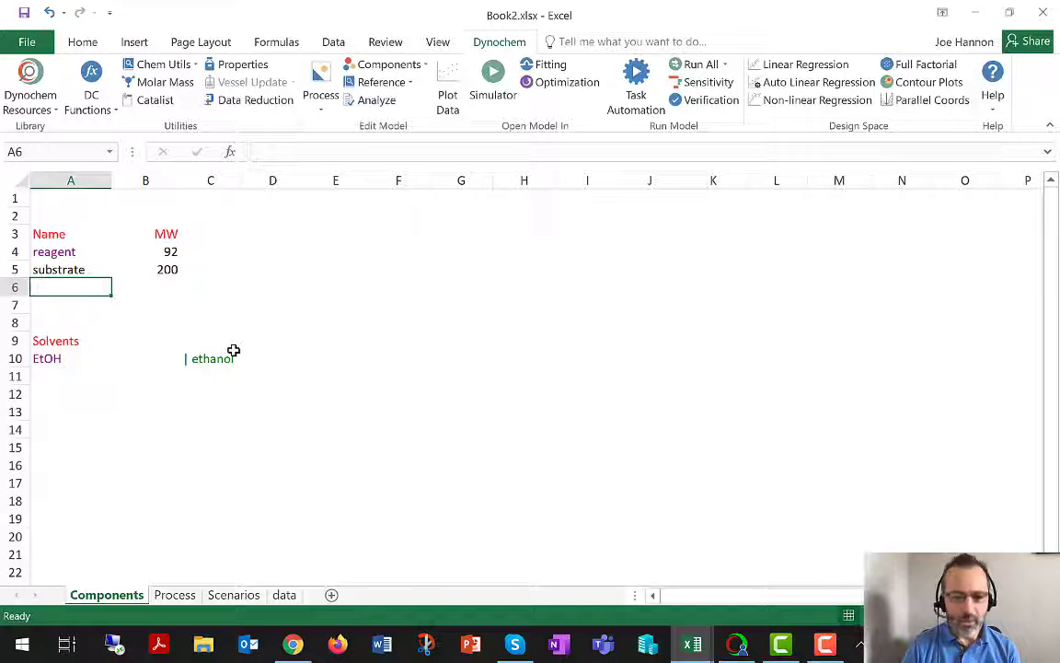
- Add product with an MW formula summing the substrate and reagent MWs, giving 292
{"action": "type", "text": "product"}
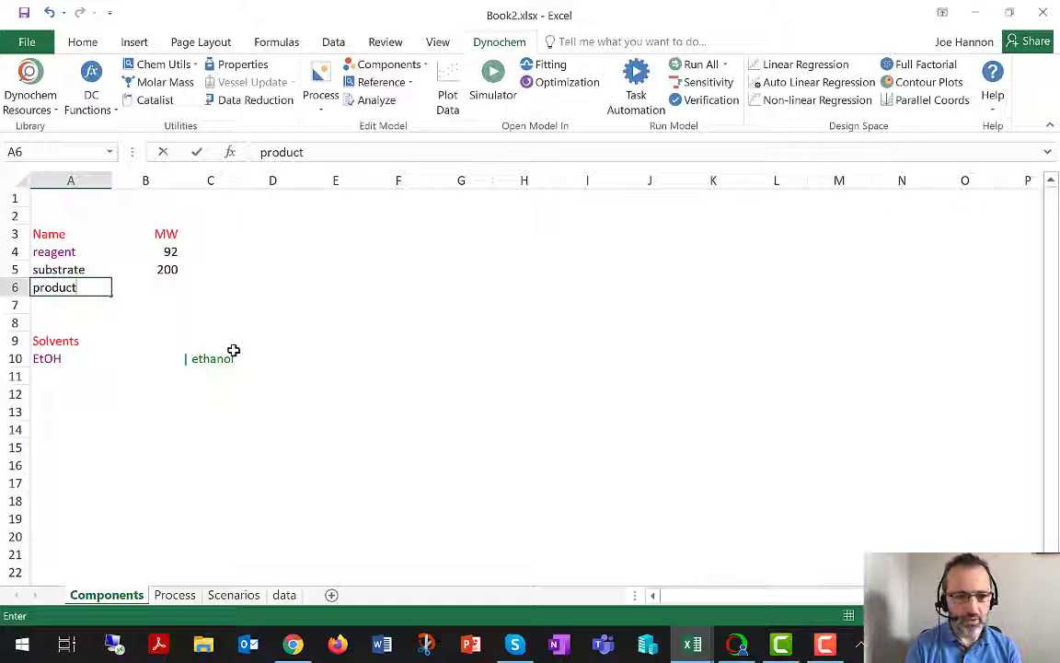
{"action": "key", "text": "Tab"}
{"action": "type", "text": "="}
{"action": "key", "text": "Up"}
{"action": "type", "text": "+"}
{"action": "key", "text": "Up"}
{"action": "key", "text": "Up"}
{"action": "key", "text": "Return"}
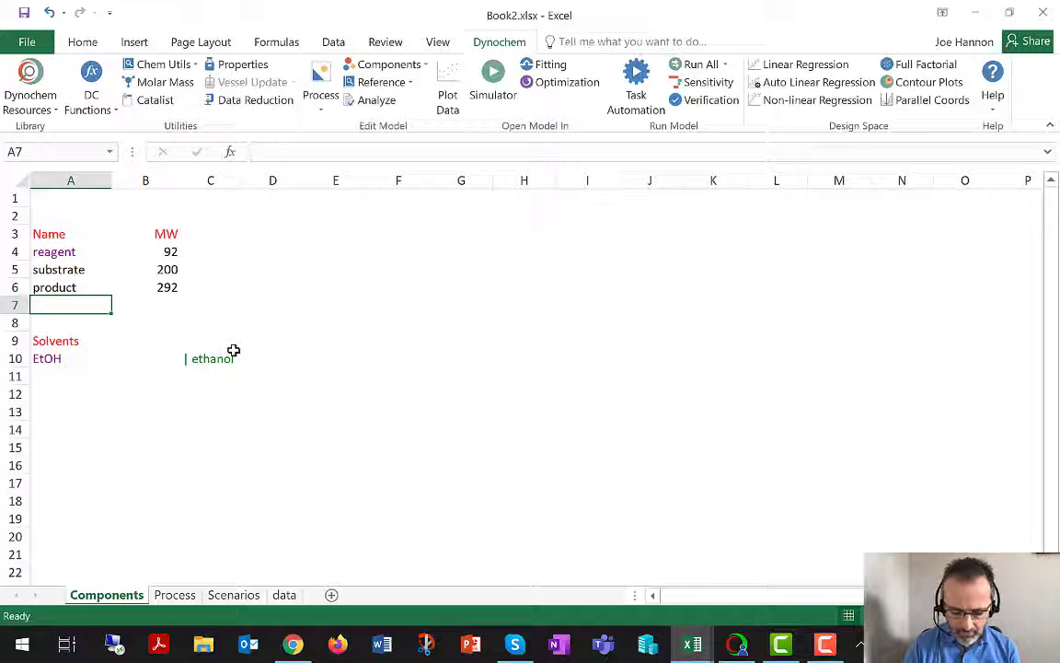
- Add ImpA with an MW formula summing the product and reagent MWs, giving 384
{"action": "type", "text": "l"}
{"action": "type", "text": "mpA"}
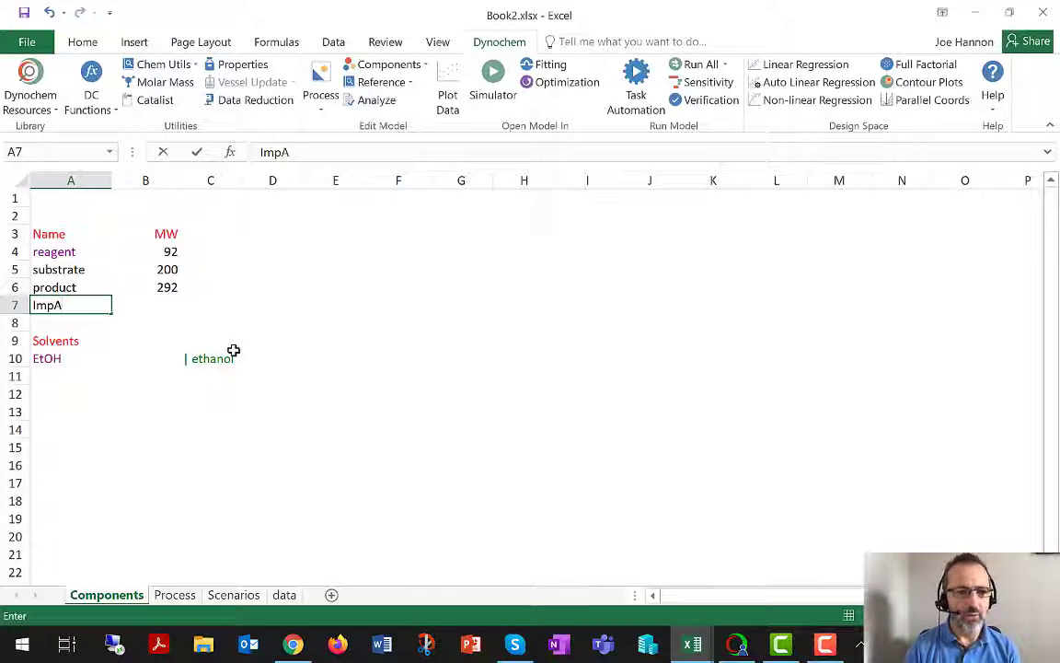
{"action": "key", "text": "Return"}
{"action": "key", "text": "Up"}
{"action": "key", "text": "Right"}
{"action": "type", "text": "="}
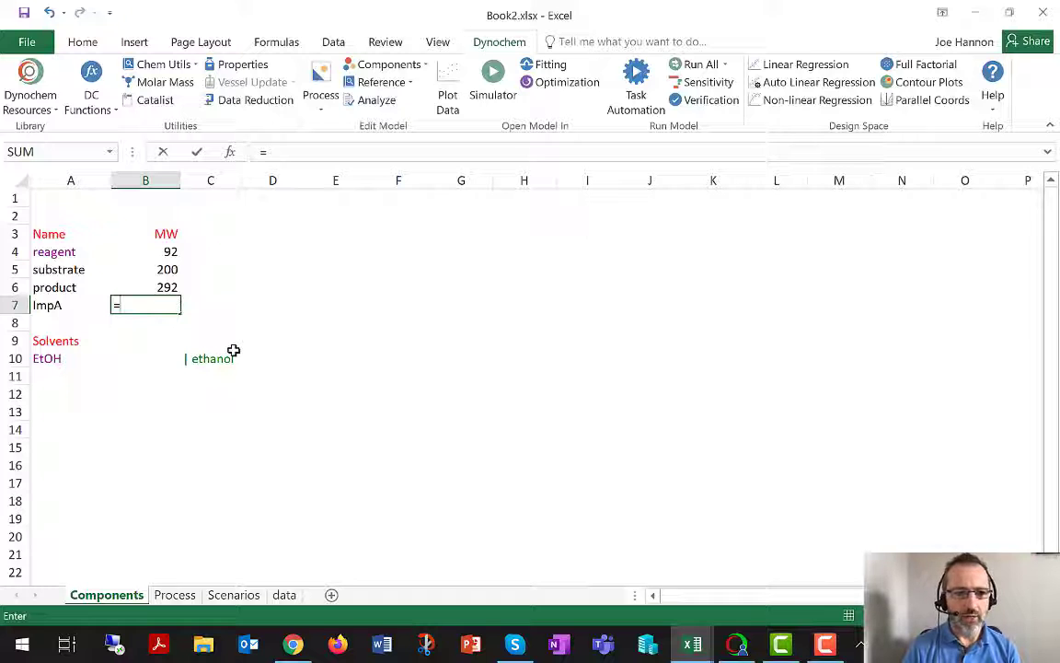
{"action": "key", "text": "Up"}
{"action": "type", "text": "+"}
{"action": "key", "text": "Up"}
{"action": "key", "text": "Up"}
{"action": "key", "text": "Up"}
{"action": "key", "text": "Return"}
- Copy the reagent cell's purple formatting onto the substrate, product and ImpA names
{"action": "left_click", "coordinate": [67, 302]}
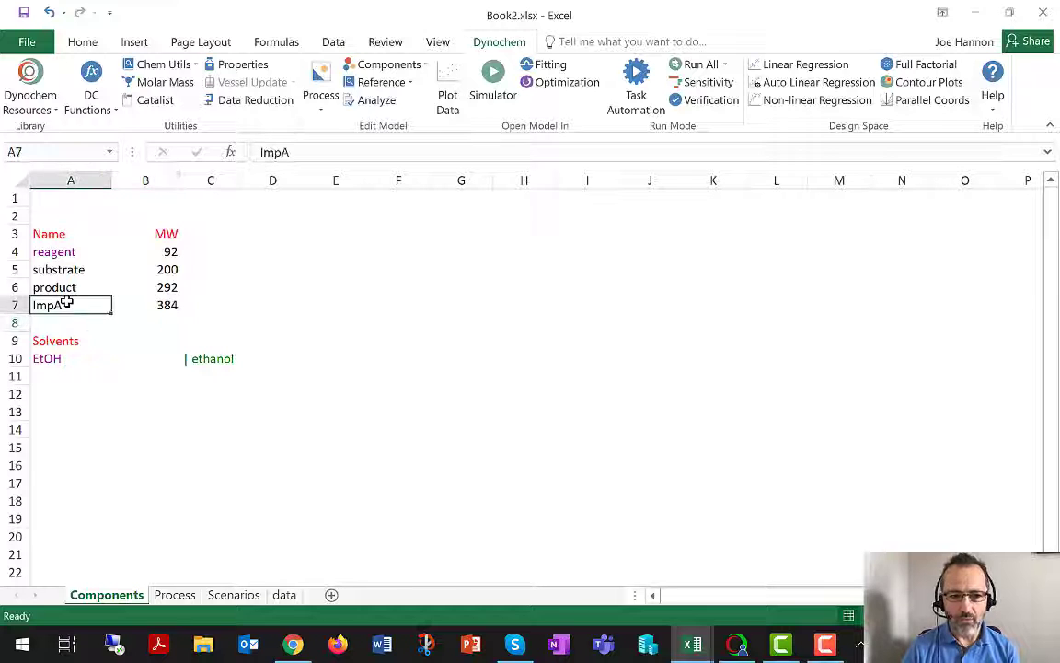
{"action": "left_click", "coordinate": [57, 251]}
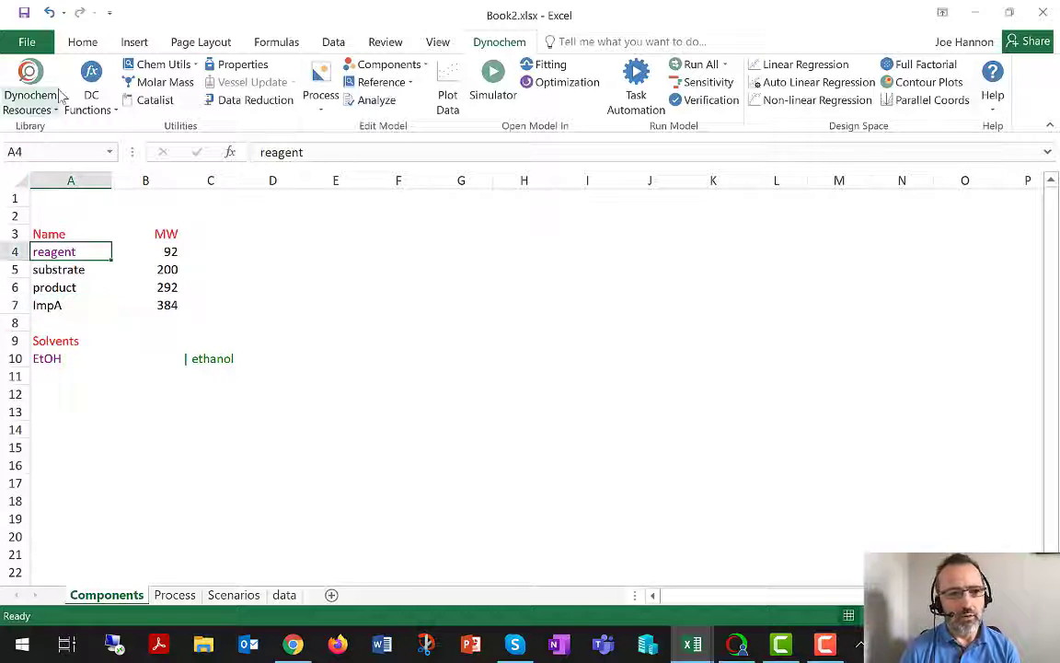
{"action": "left_click", "coordinate": [88, 44]}
{"action": "left_click", "coordinate": [89, 107]}
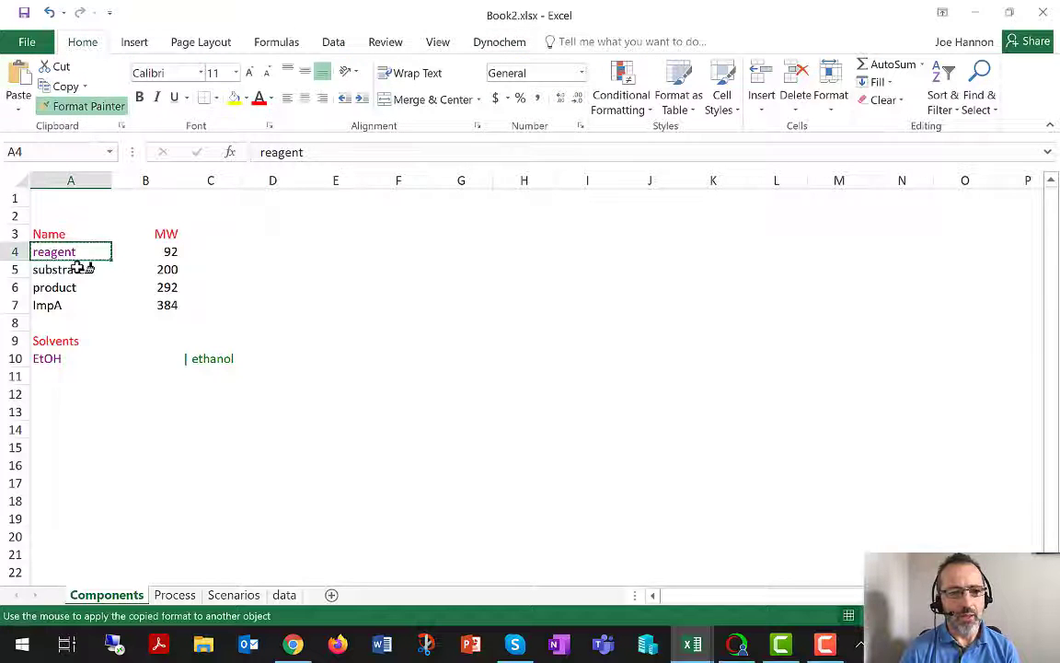
{"action": "left_click_drag", "start_coordinate": [83, 267], "coordinate": [72, 305]}
{"action": "left_click", "coordinate": [66, 269]}
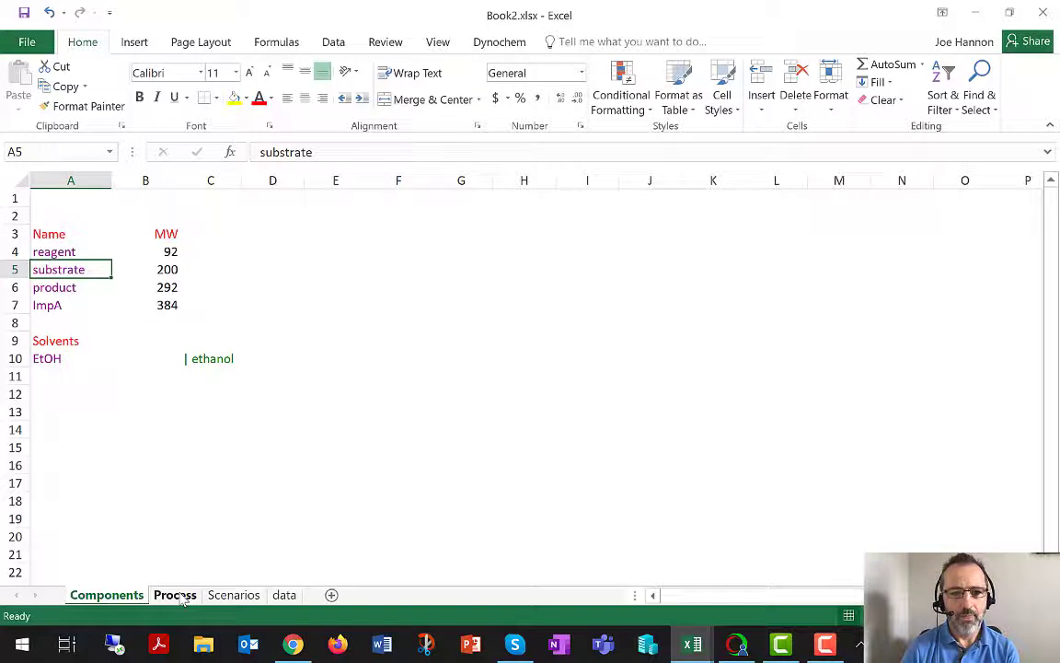
- On the Process sheet, insert a Reactions (irreversible) block at the Finished row B28
{"action": "left_click", "coordinate": [174, 595]}
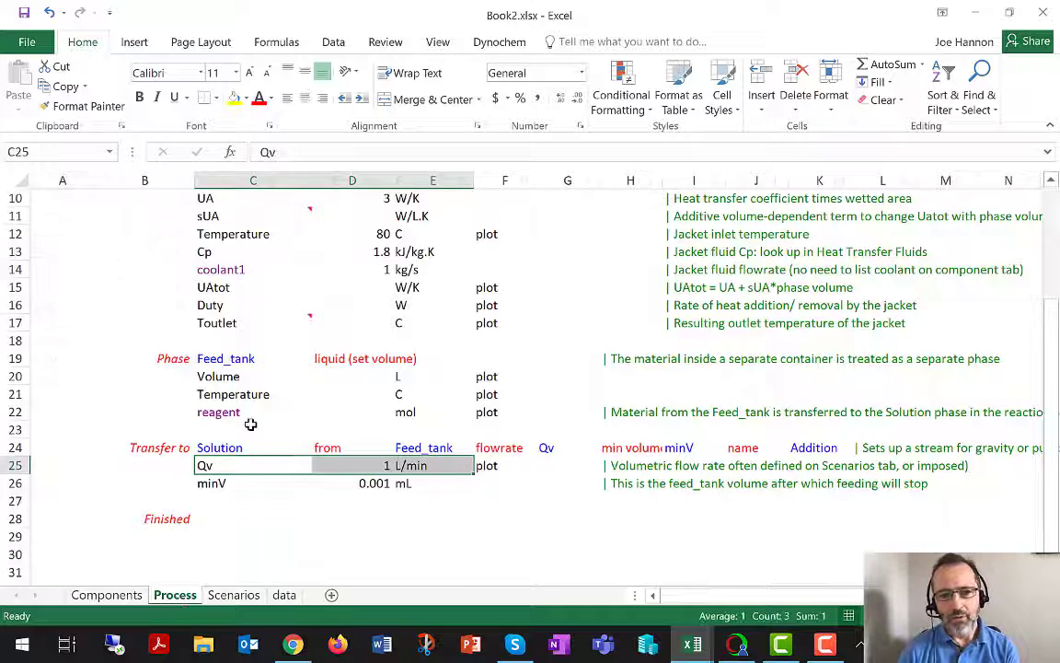
{"action": "scroll", "coordinate": [250, 425], "scroll_direction": "up", "scroll_amount": 2}
{"action": "scroll", "coordinate": [250, 424], "scroll_direction": "up", "scroll_amount": 1}
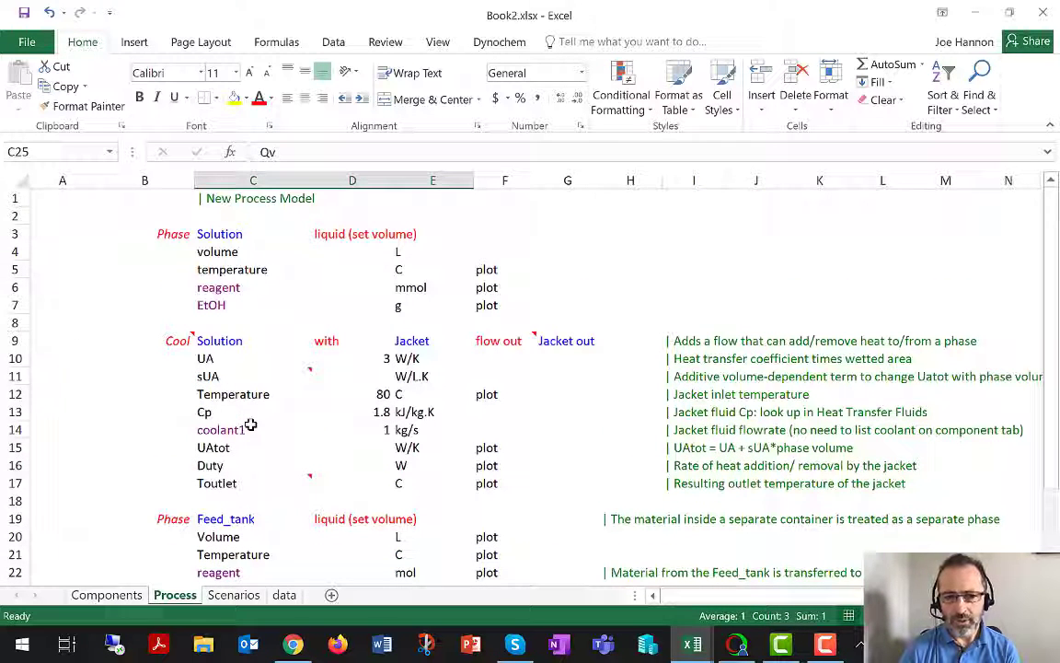
{"action": "left_click", "coordinate": [184, 234]}
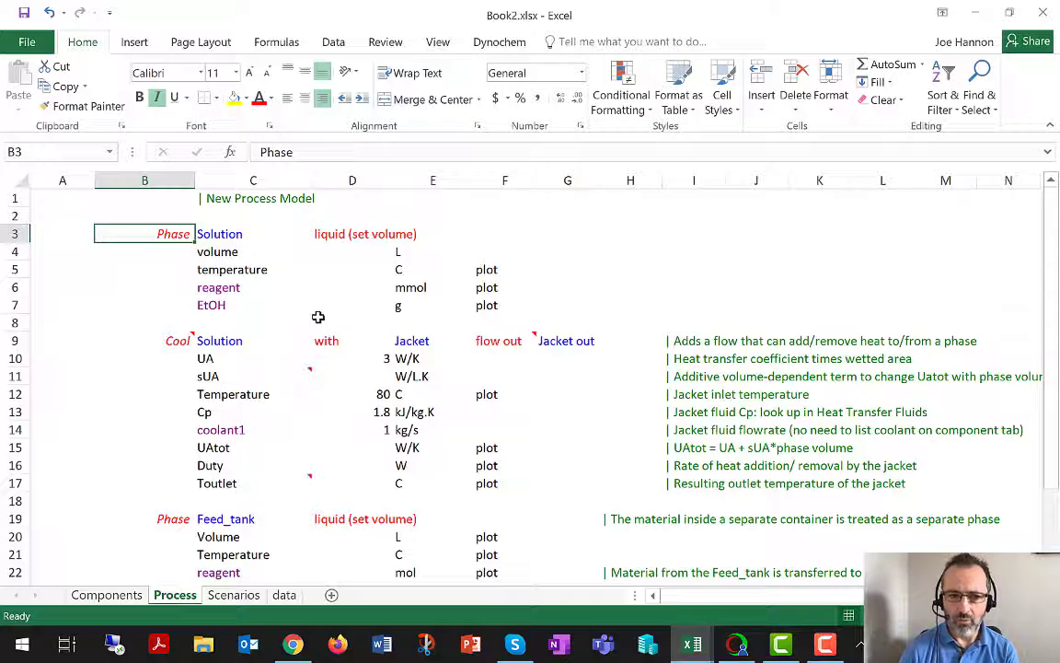
{"action": "scroll", "coordinate": [318, 317], "scroll_direction": "down", "scroll_amount": 3}
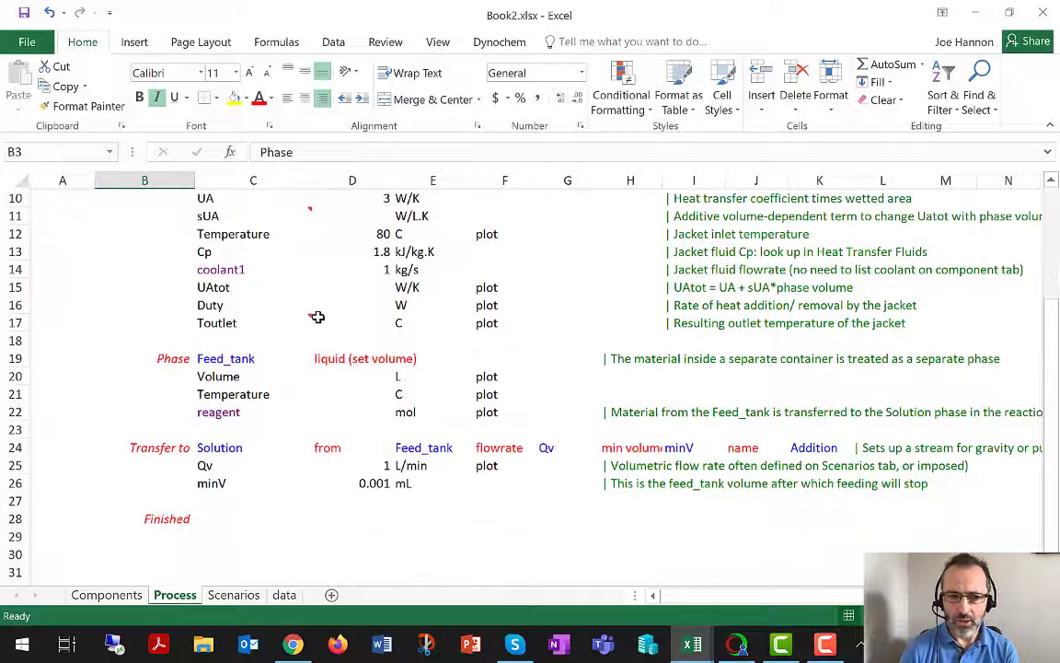
{"action": "left_click", "coordinate": [167, 518]}
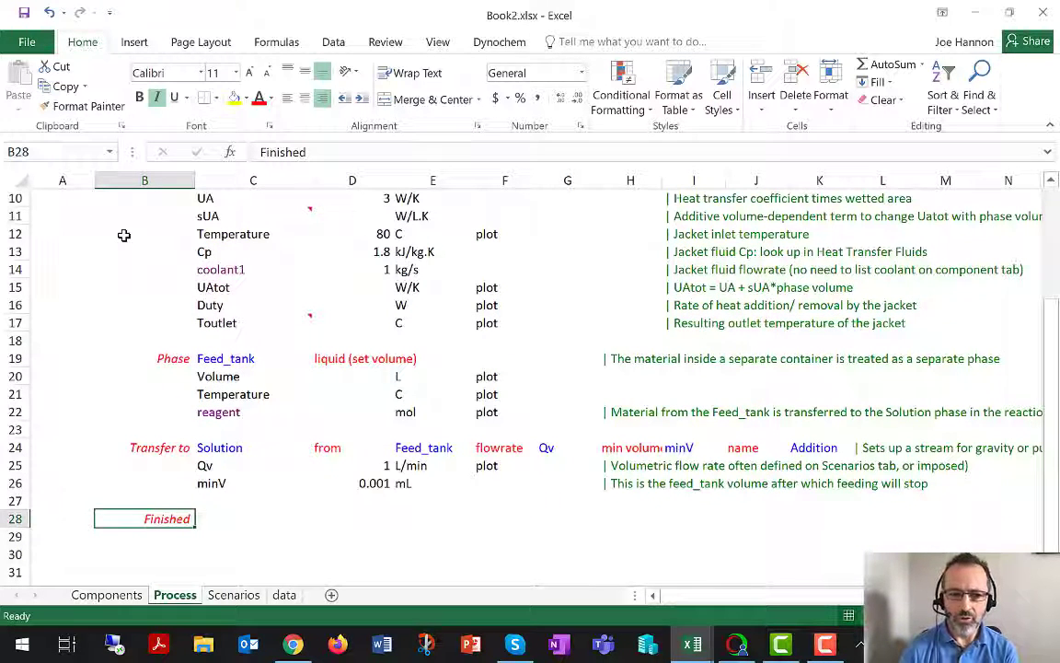
{"action": "left_click", "coordinate": [505, 44]}
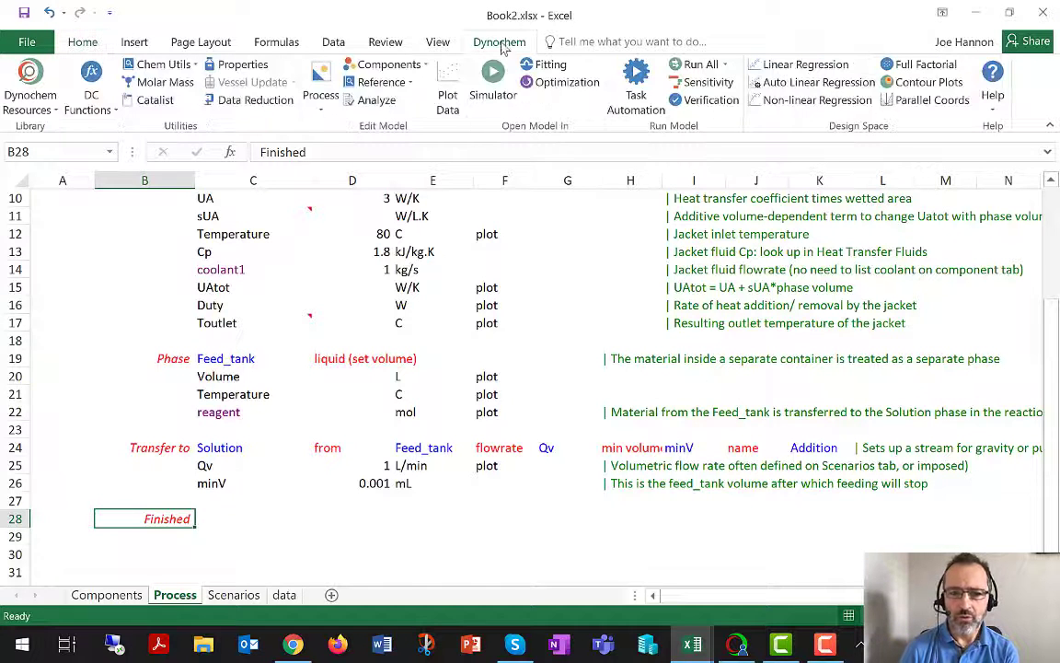
{"action": "left_click", "coordinate": [321, 103]}
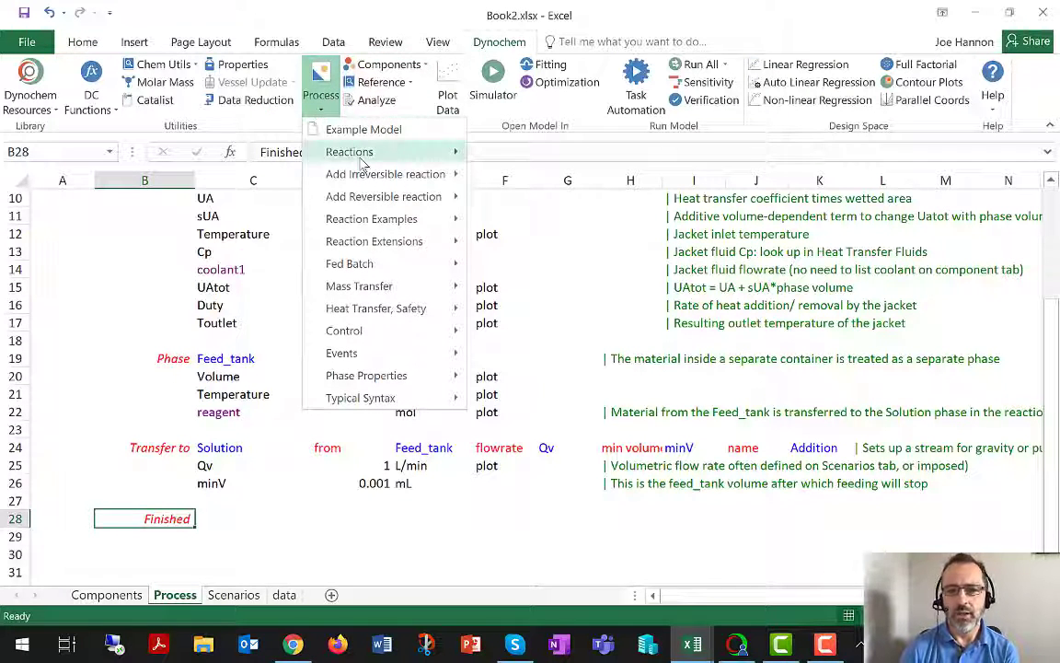
{"action": "mouse_move", "coordinate": [372, 177]}
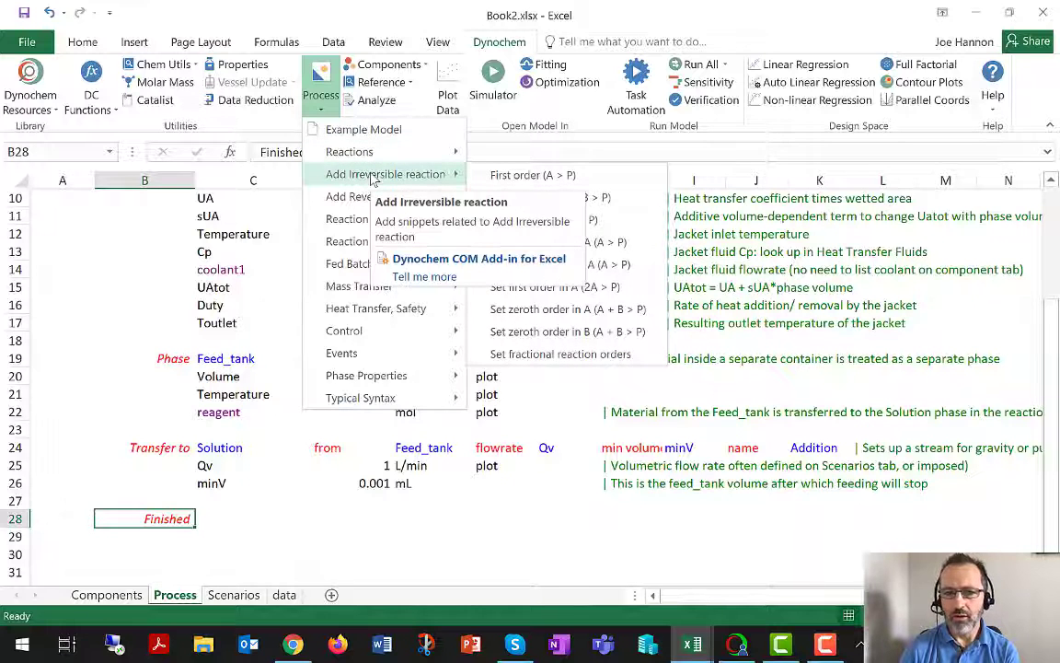
{"action": "mouse_move", "coordinate": [377, 154]}
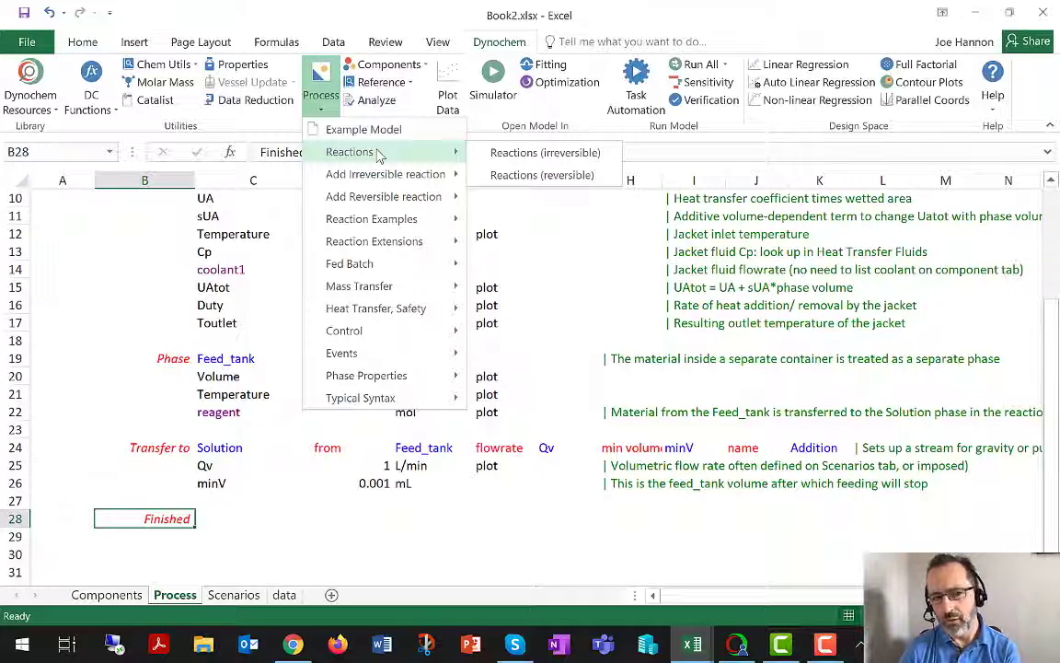
{"action": "left_click", "coordinate": [507, 154]}
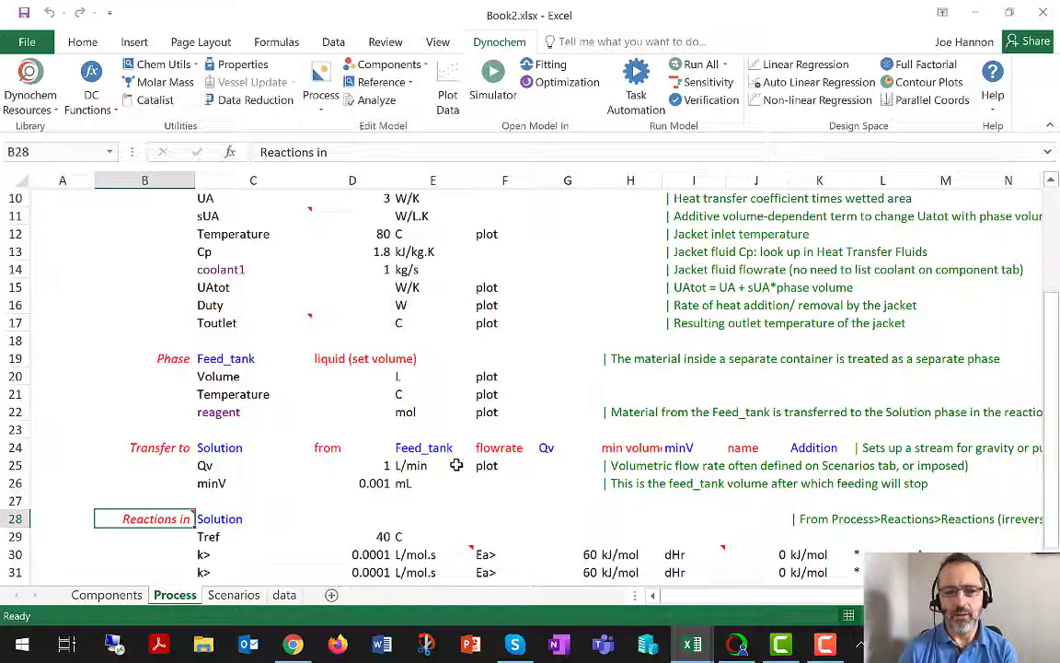
{"action": "scroll", "coordinate": [456, 465], "scroll_direction": "down", "scroll_amount": 2}
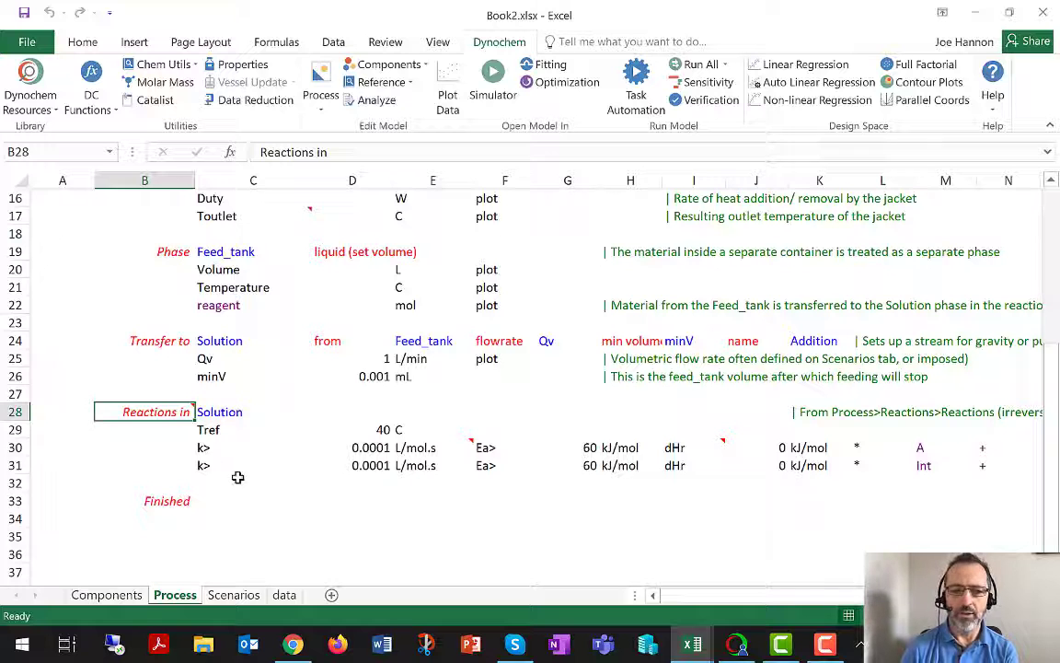
{"action": "left_click", "coordinate": [200, 430]}
{"action": "left_click_drag", "start_coordinate": [200, 430], "coordinate": [393, 427]}
{"action": "left_click_drag", "start_coordinate": [205, 446], "coordinate": [427, 468]}
{"action": "scroll", "coordinate": [326, 460], "scroll_direction": "up", "scroll_amount": 1}
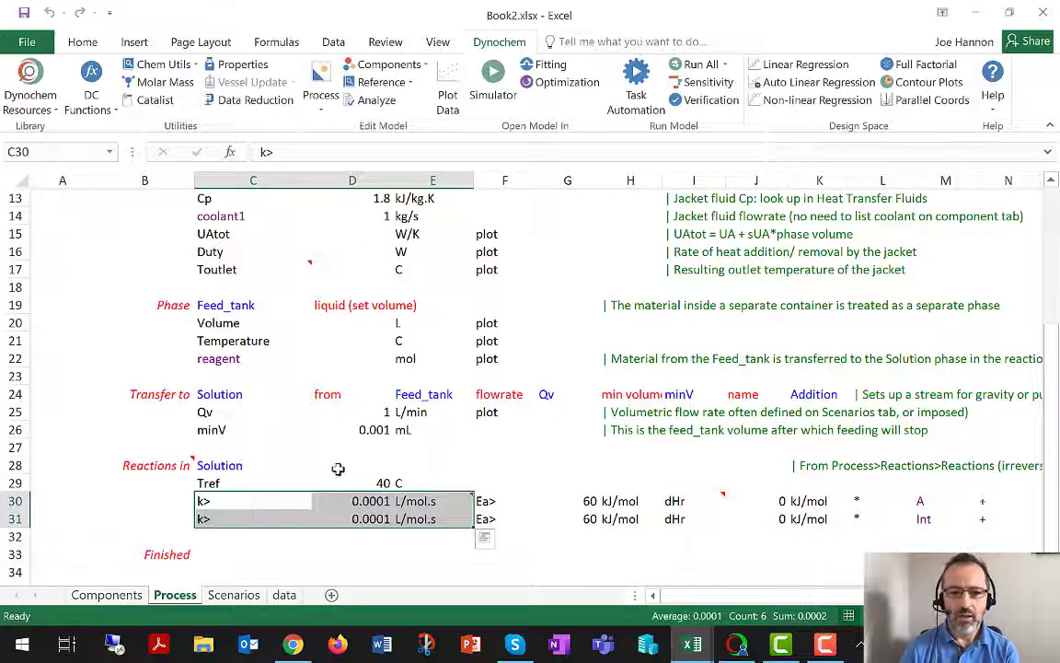
{"action": "left_click", "coordinate": [378, 483]}
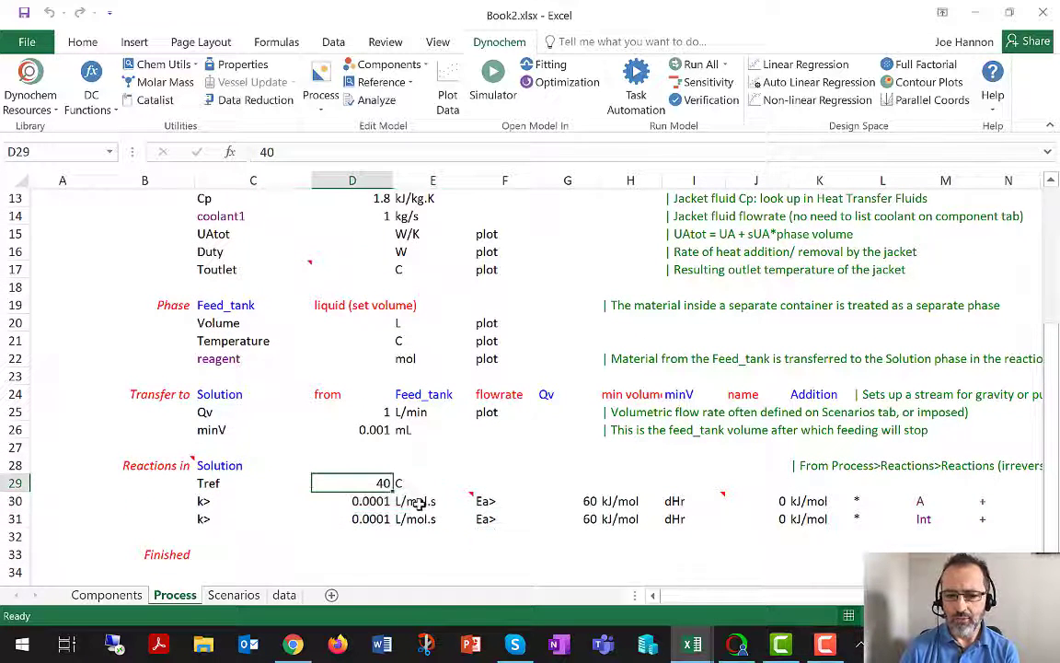
{"action": "left_click_drag", "start_coordinate": [487, 503], "coordinate": [625, 520]}
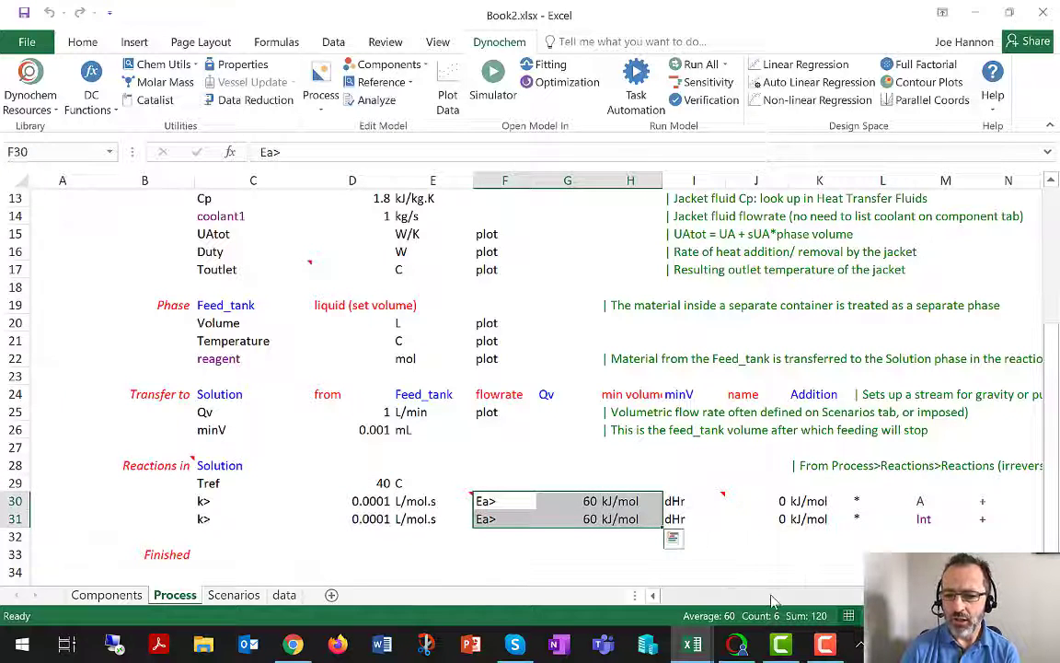
{"action": "left_click_drag", "start_coordinate": [769, 599], "coordinate": [807, 609]}
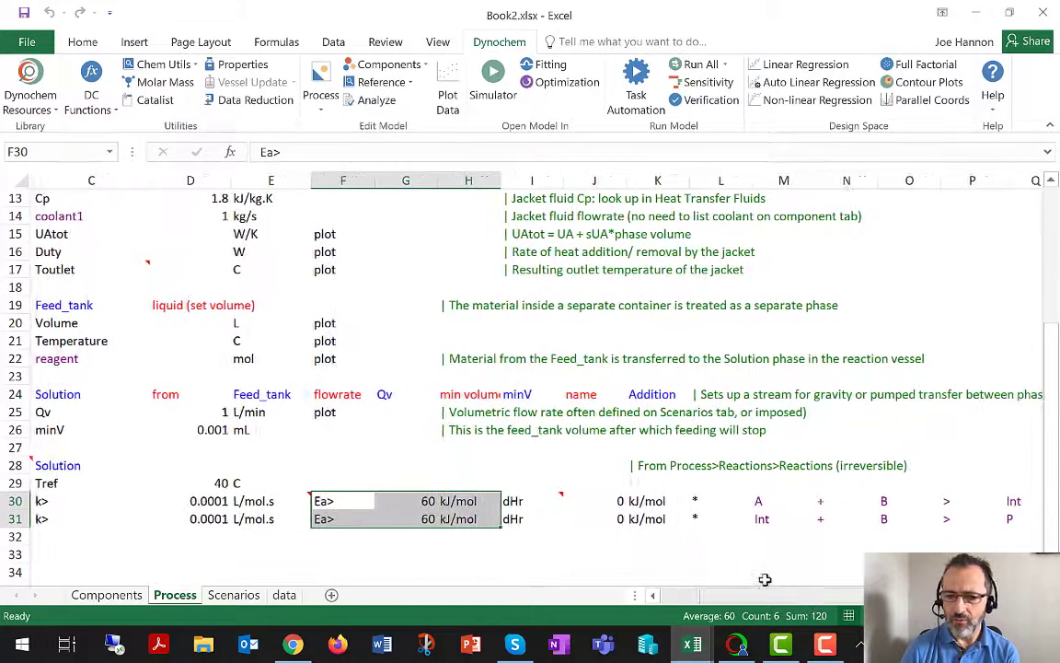
{"action": "left_click", "coordinate": [551, 499]}
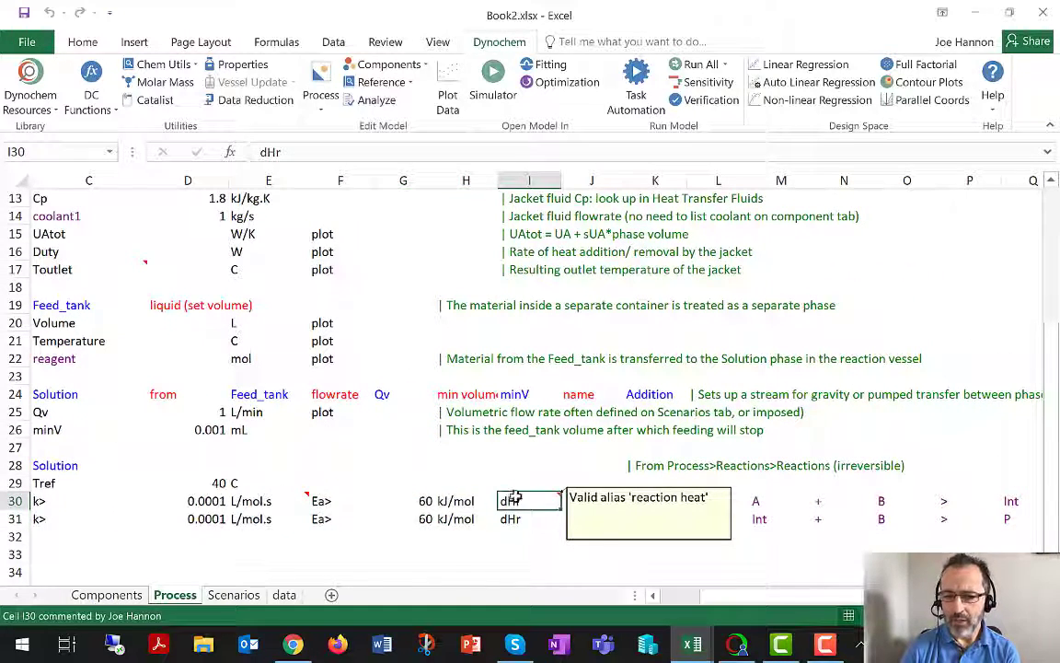
{"action": "left_click_drag", "start_coordinate": [558, 509], "coordinate": [586, 516]}
- Set the first reaction's heat of reaction to -120 kJ/mol
{"action": "type", "text": "-120"}
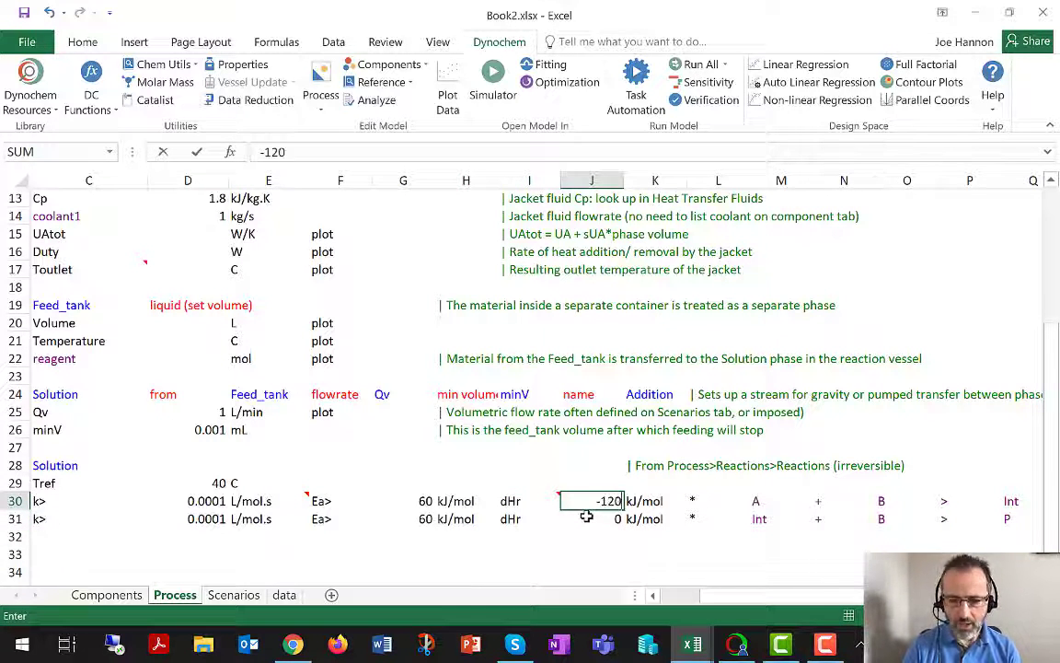
{"action": "key", "text": "Return"}
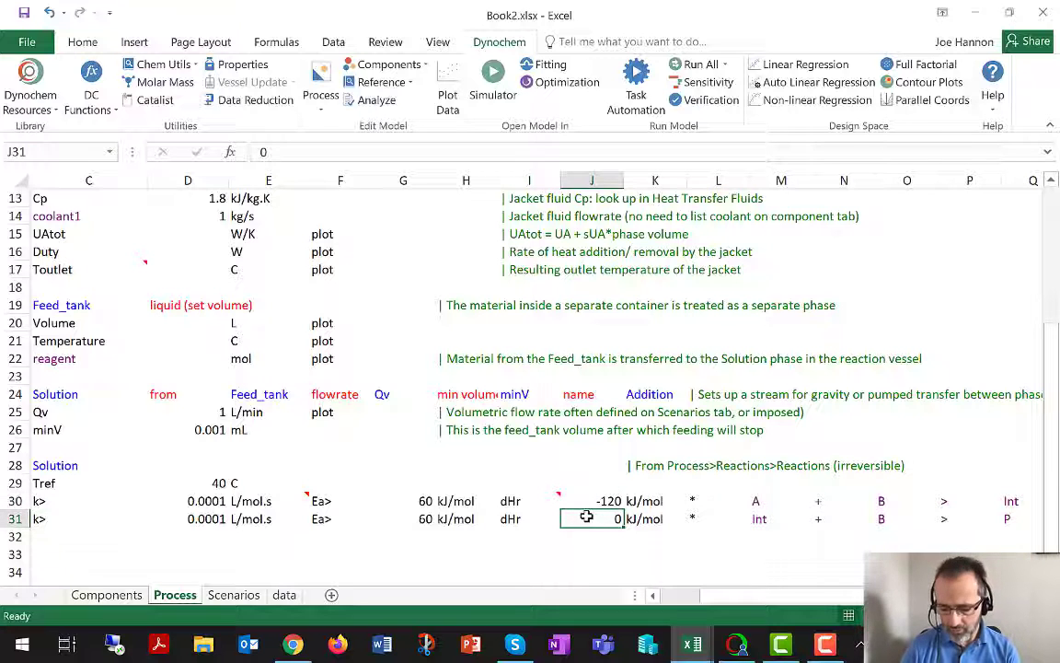
{"action": "key", "text": "Up"}
{"action": "key", "text": "Right"}
{"action": "key", "text": "Right"}
{"action": "key", "text": "Right"}
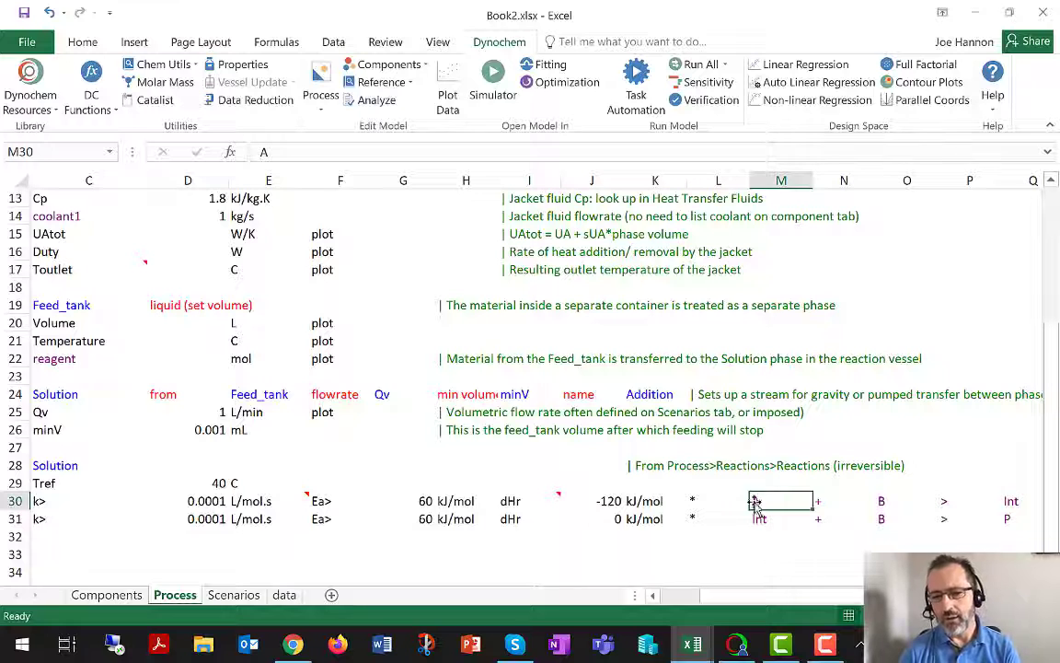
{"action": "left_click_drag", "start_coordinate": [764, 500], "coordinate": [1013, 521]}
{"action": "scroll", "coordinate": [887, 532], "scroll_direction": "right", "scroll_amount": 2}
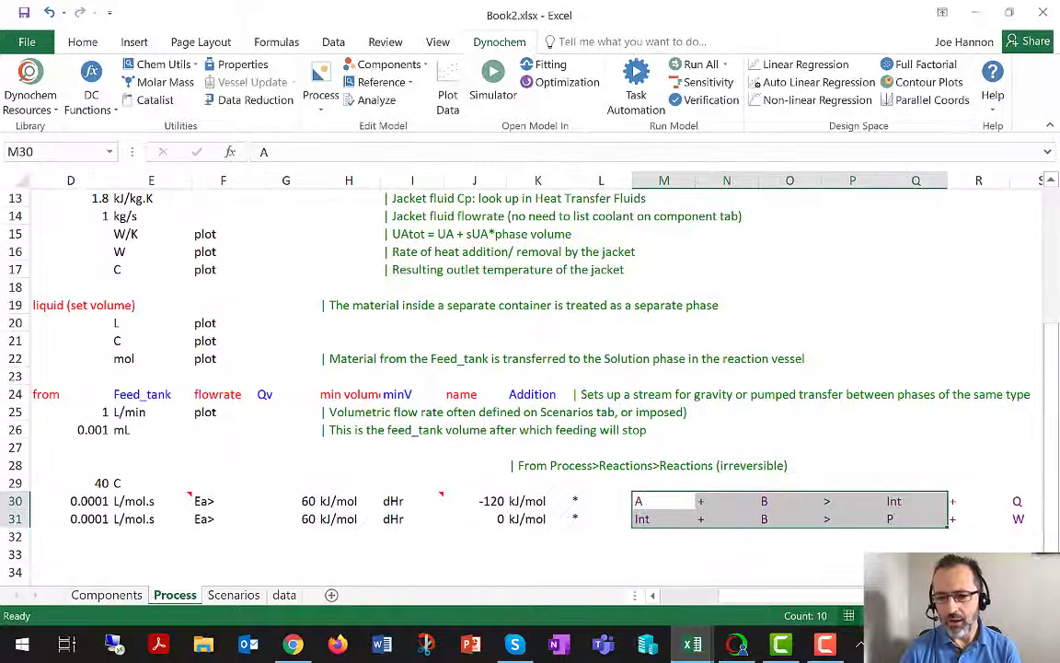
- Write the first reaction on row 30 as substrate + reagent > product
{"action": "left_click", "coordinate": [592, 504]}
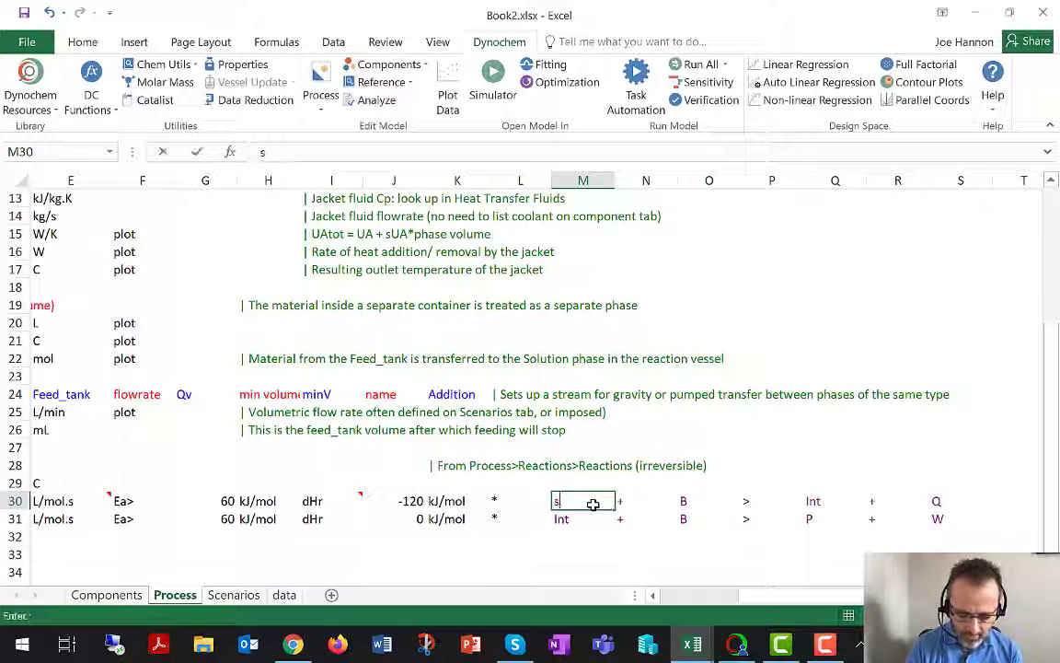
{"action": "type", "text": "substrate"}
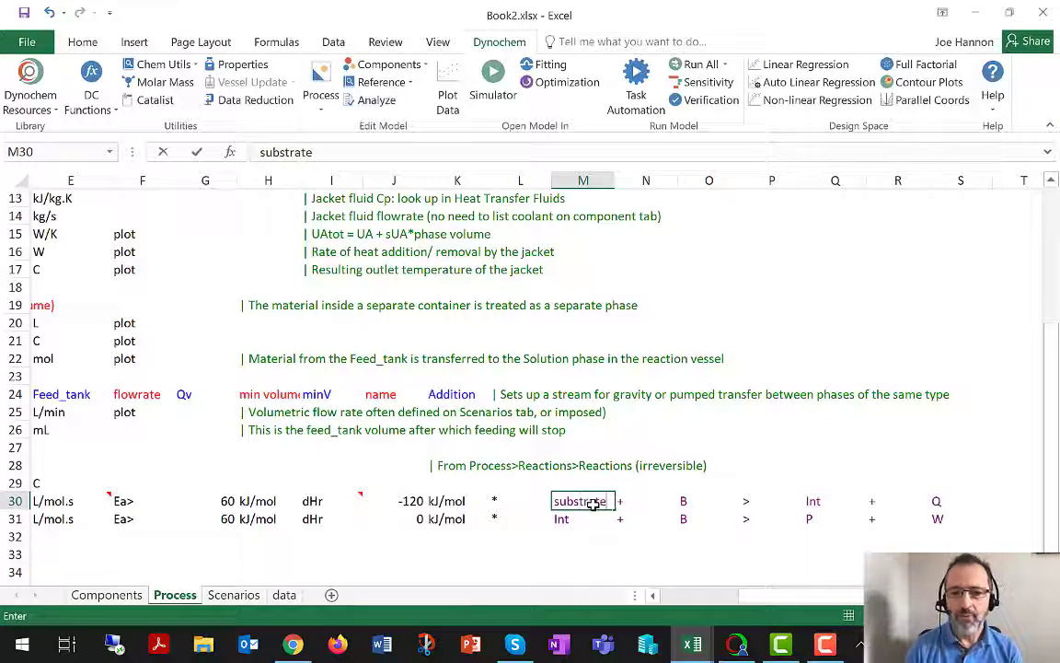
{"action": "key", "text": "Tab"}
{"action": "type", "text": "+"}
{"action": "key", "text": "Tab"}
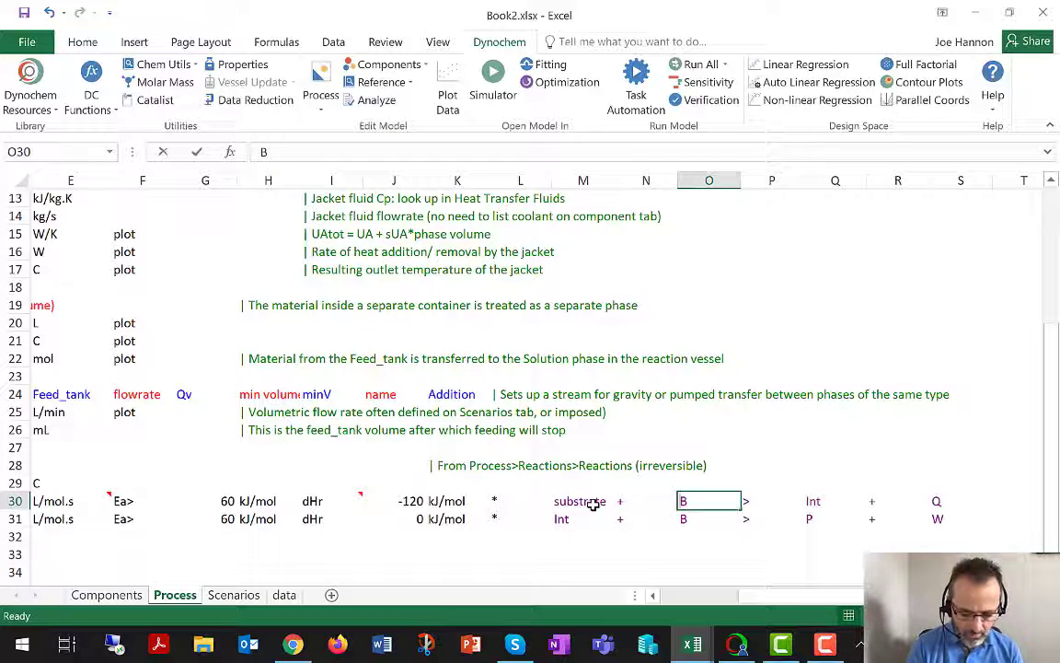
{"action": "type", "text": "reagent"}
{"action": "key", "text": "Tab"}
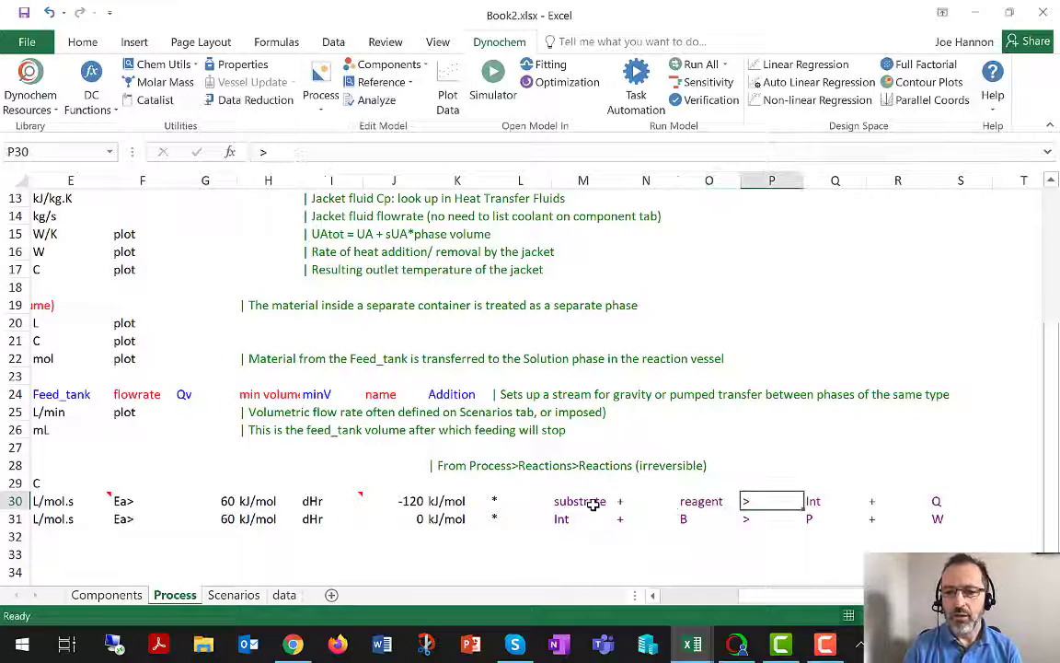
{"action": "key", "text": "Tab"}
{"action": "type", "text": "pro"}
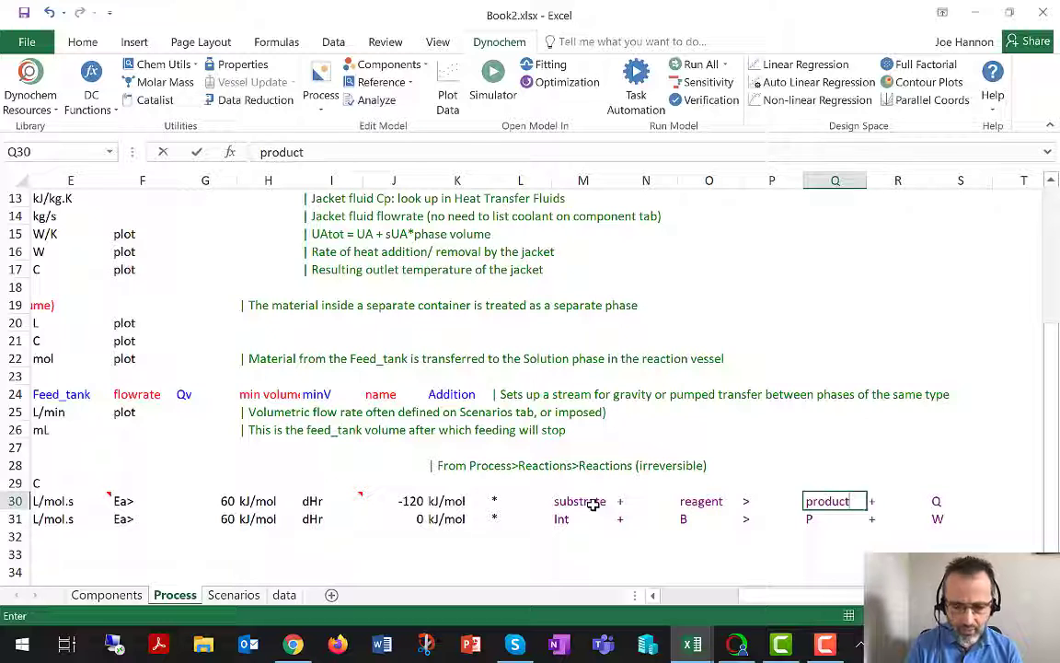
{"action": "key", "text": "Tab"}
{"action": "type", "text": "+"}
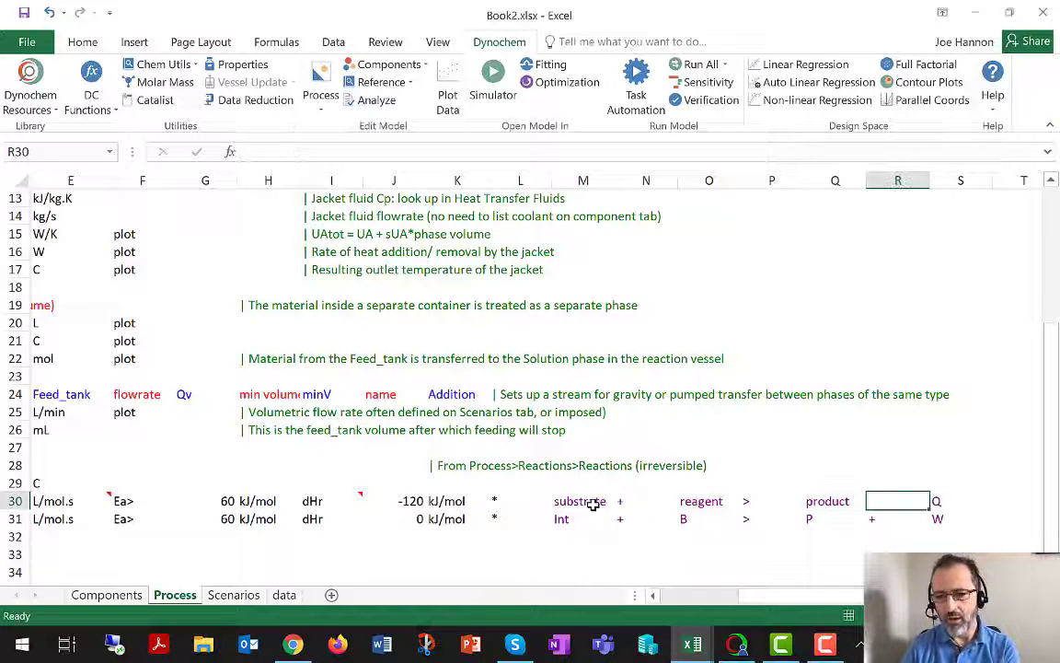
{"action": "key", "text": "Tab"}
{"action": "type", "text": "Q"}
- Write the second reaction on row 31 as product + reagent > ImpA, clearing the trailing term
{"action": "key", "text": "Down"}
{"action": "key", "text": "Left"}
{"action": "key", "text": "Left"}
{"action": "key", "text": "Left"}
{"action": "key", "text": "Left"}
{"action": "key", "text": "Left"}
{"action": "key", "text": "Left"}
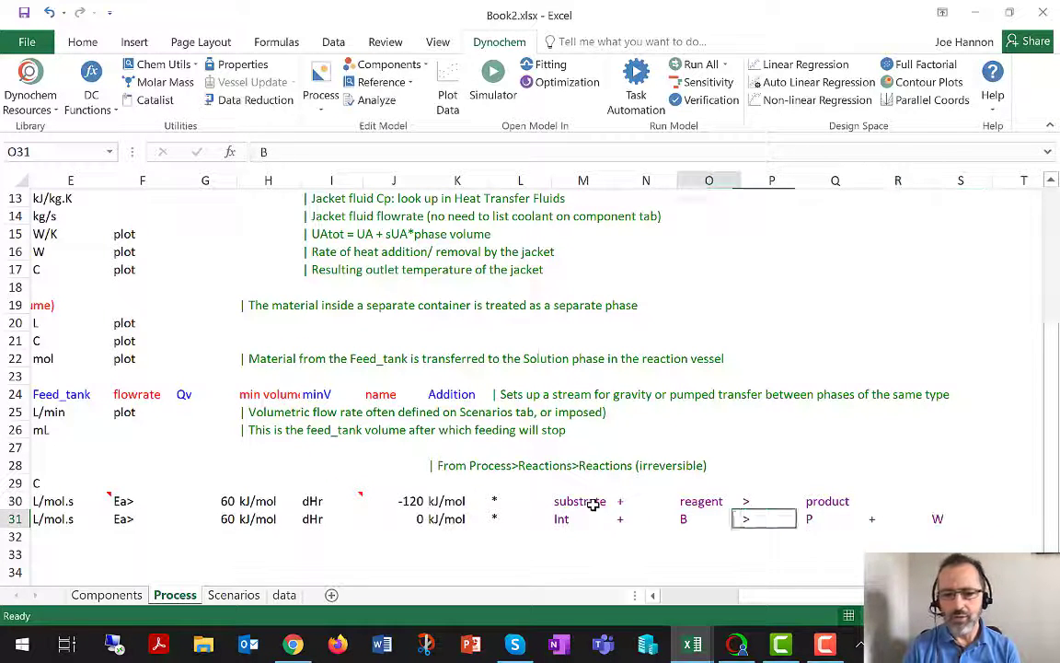
{"action": "type", "text": "pro"}
{"action": "key", "text": "Right"}
{"action": "key", "text": "Right"}
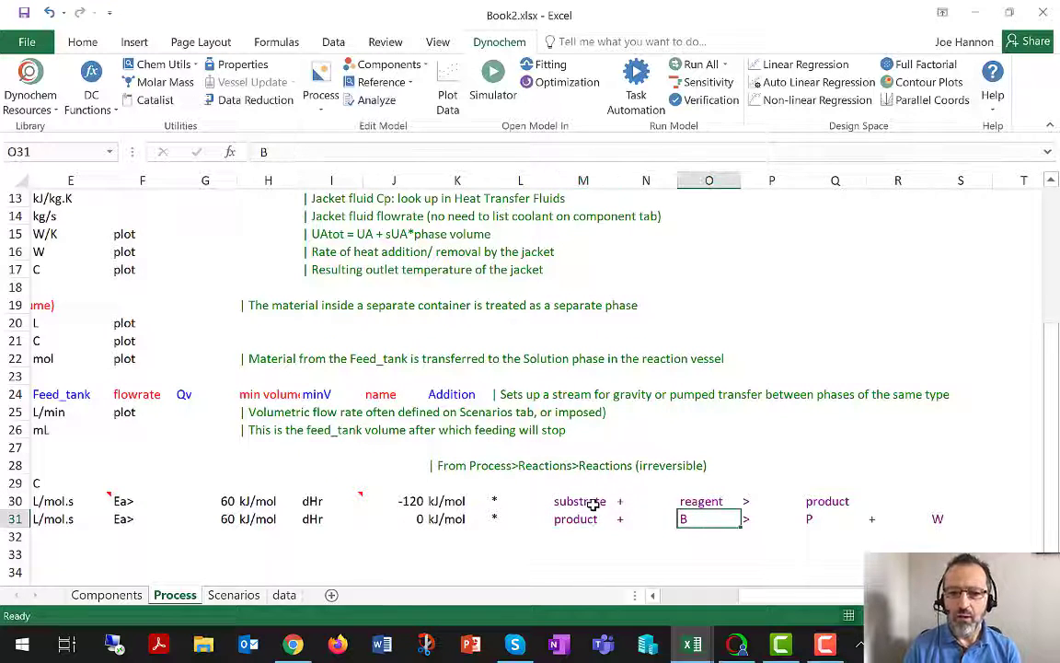
{"action": "type", "text": "r"}
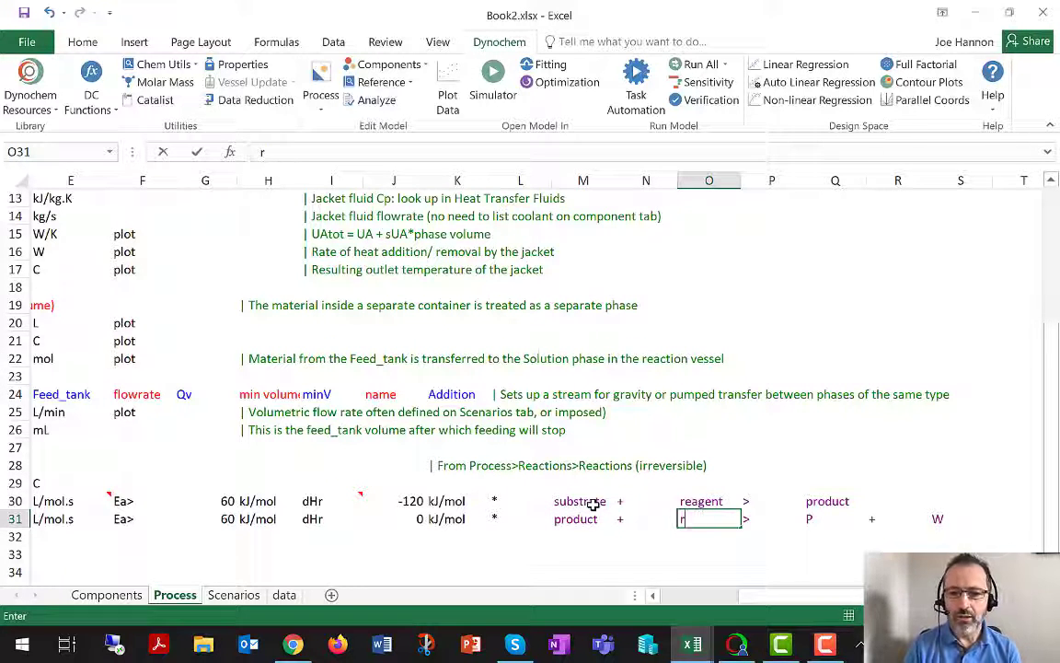
{"action": "type", "text": "teaeagent"}
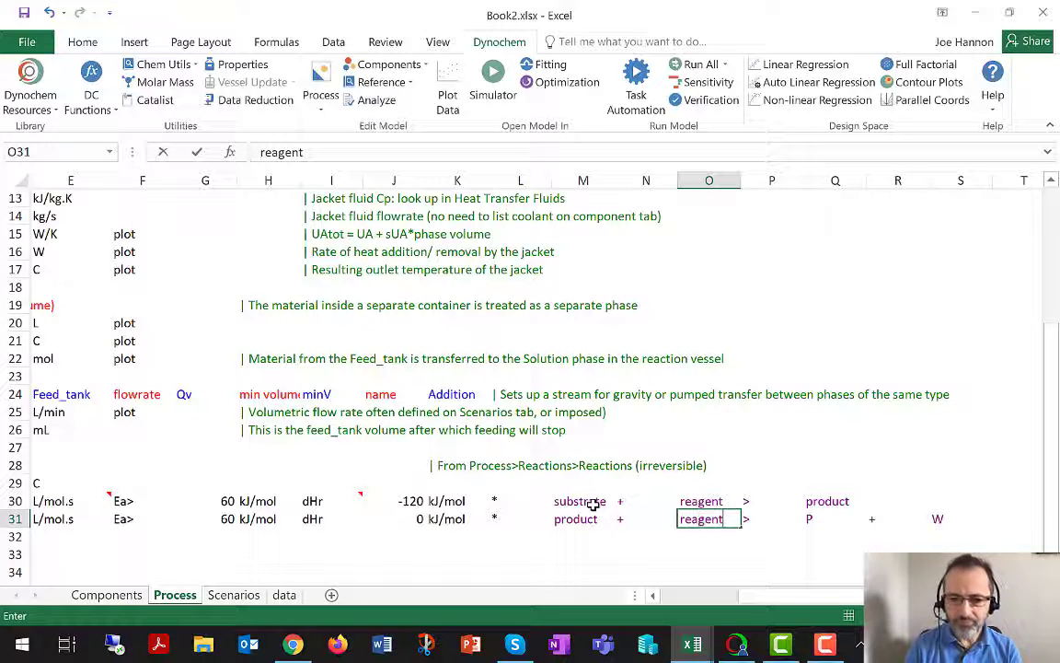
{"action": "key", "text": "Right"}
{"action": "key", "text": "Right"}
{"action": "type", "text": "Im"}
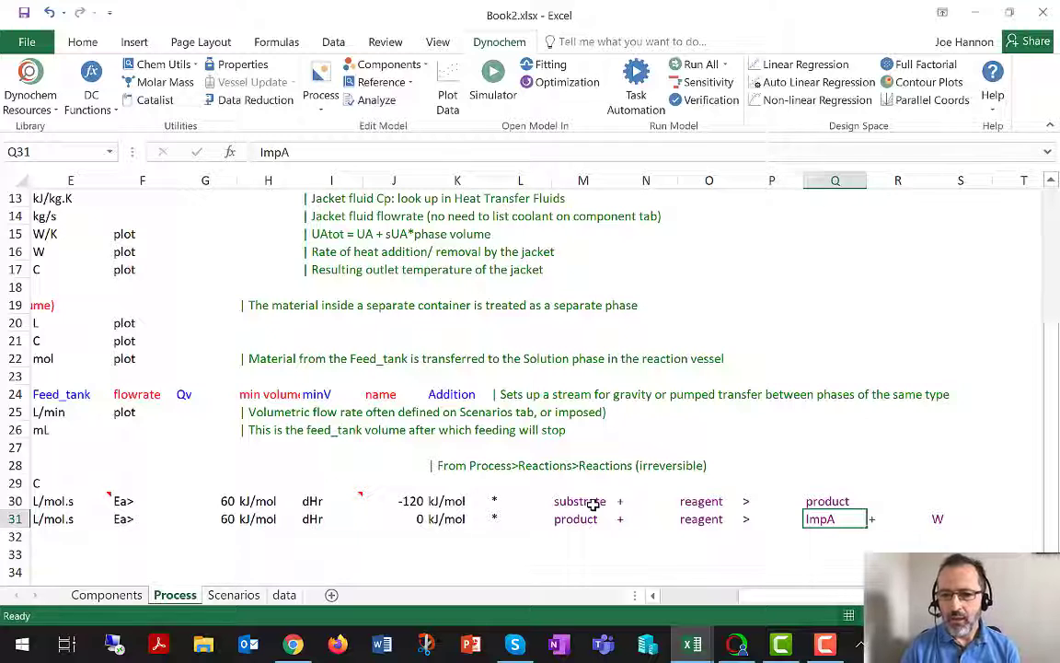
{"action": "key", "text": "Right"}
{"action": "key", "text": "Right"}
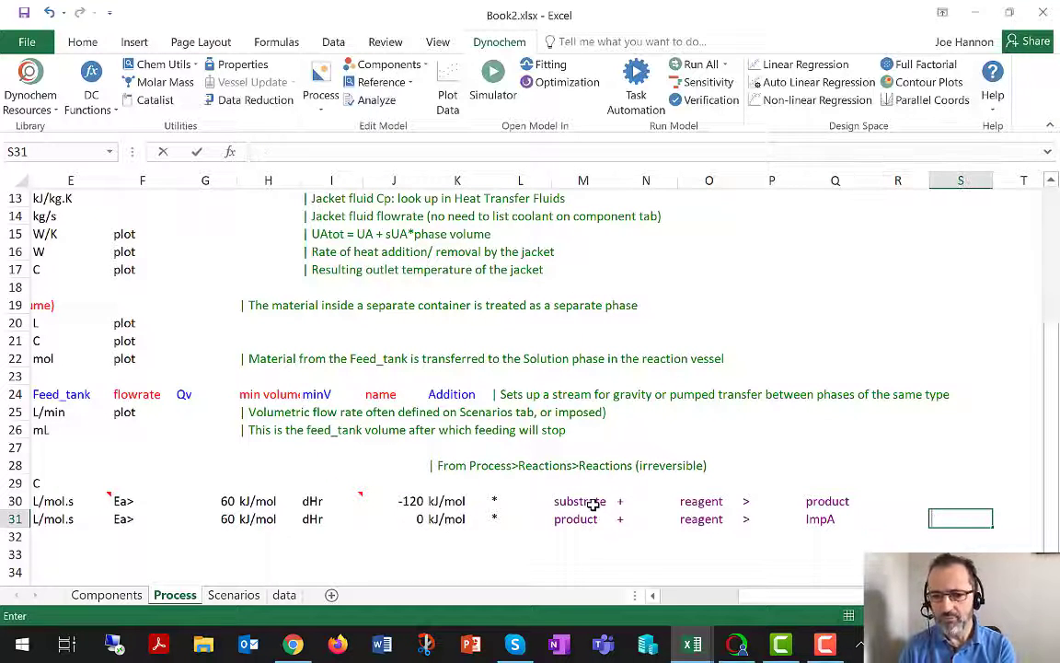
{"action": "key", "text": "Return"}
{"action": "key", "text": "Left"}
{"action": "key", "text": "Left"}
{"action": "key", "text": "Left"}
{"action": "key", "text": "Left"}
{"action": "key", "text": "Left"}
{"action": "key", "text": "Left"}
{"action": "key", "text": "Left"}
{"action": "key", "text": "Left"}
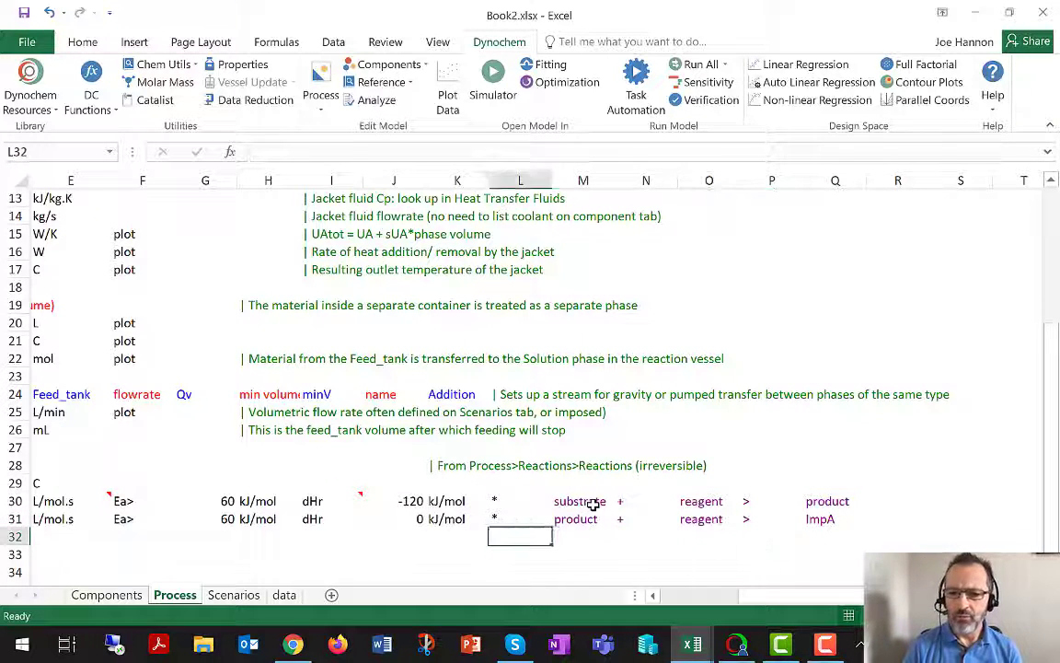
{"action": "key", "text": "Left"}
{"action": "key", "text": "Left"}
{"action": "key", "text": "Left"}
{"action": "key", "text": "Left"}
{"action": "key", "text": "Left"}
{"action": "key", "text": "Left"}
{"action": "key", "text": "Left"}
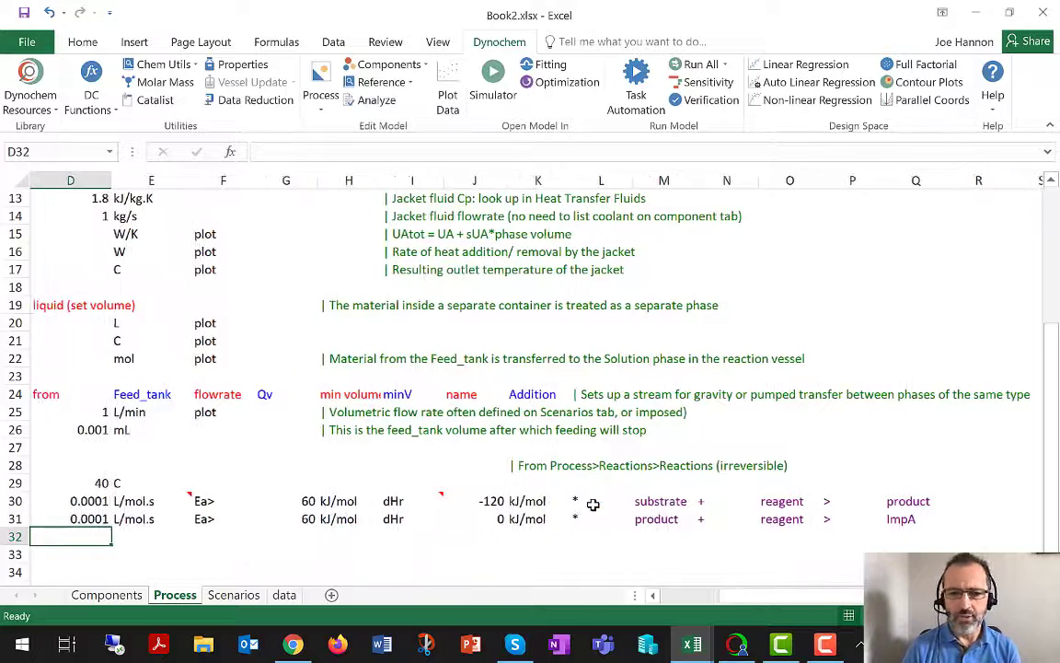
{"action": "key", "text": "Left"}
{"action": "key", "text": "Left"}
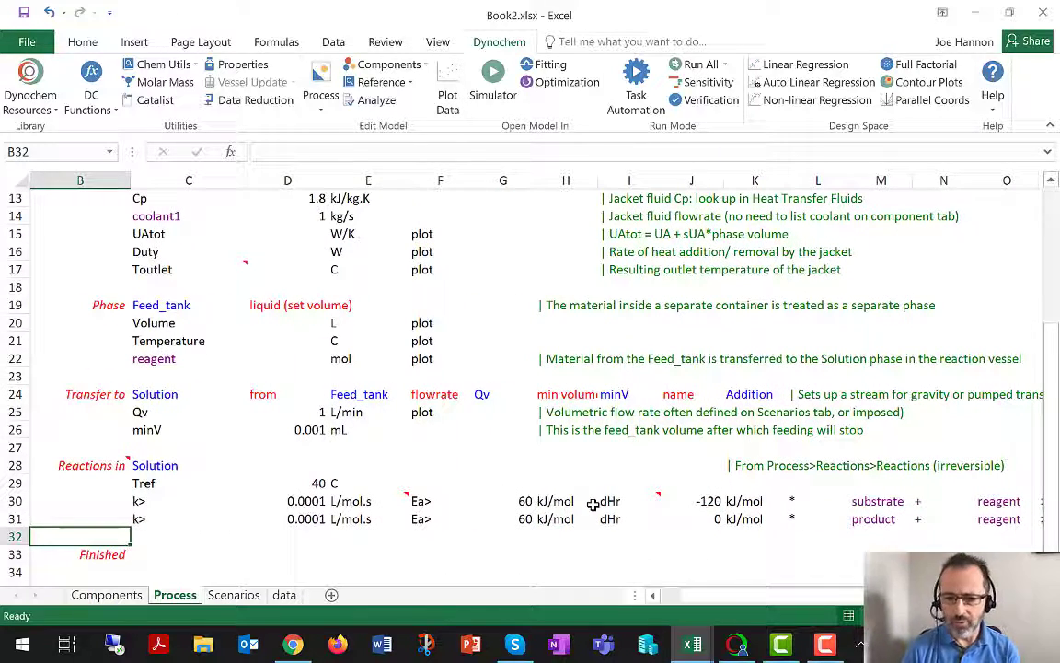
{"action": "left_click_drag", "start_coordinate": [308, 500], "coordinate": [309, 518]}
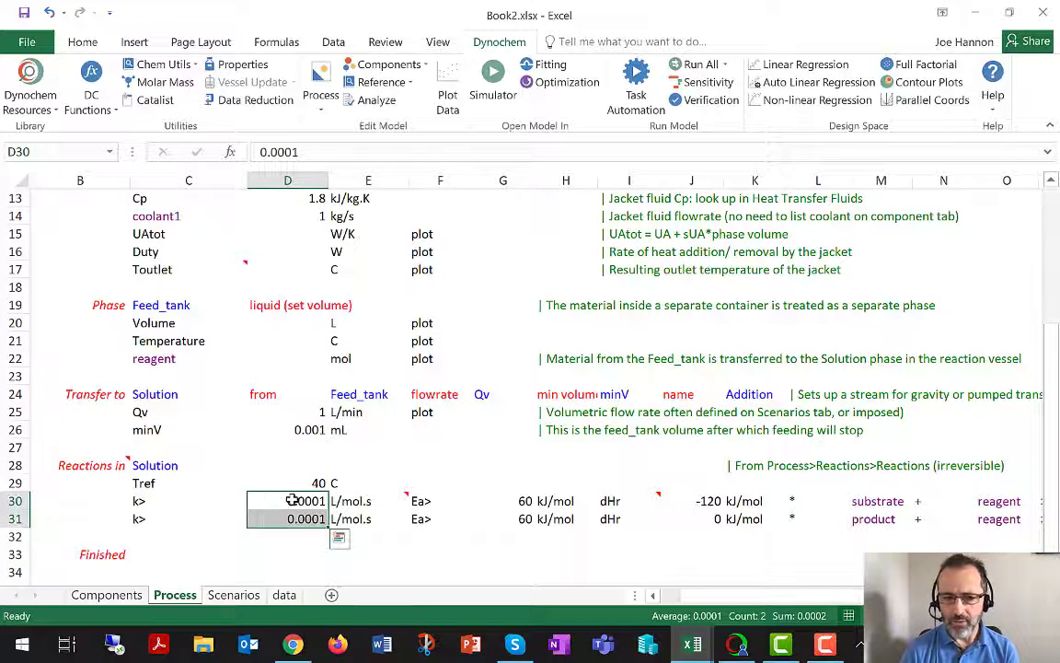
{"action": "left_click_drag", "start_coordinate": [696, 596], "coordinate": [703, 597]}
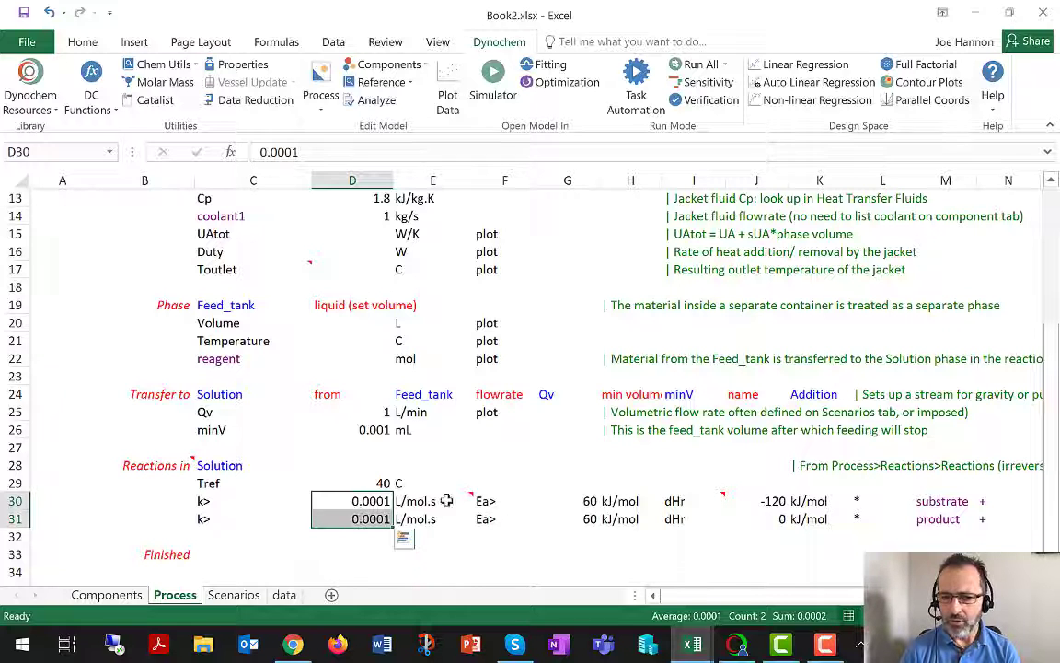
{"action": "left_click", "coordinate": [570, 505]}
{"action": "mouse_move", "coordinate": [566, 505]}
{"action": "left_mouse_down"}
{"action": "mouse_move", "coordinate": [553, 516]}
{"action": "mouse_move", "coordinate": [575, 518]}
{"action": "left_mouse_up"}
{"action": "left_click_drag", "start_coordinate": [368, 503], "coordinate": [364, 513]}
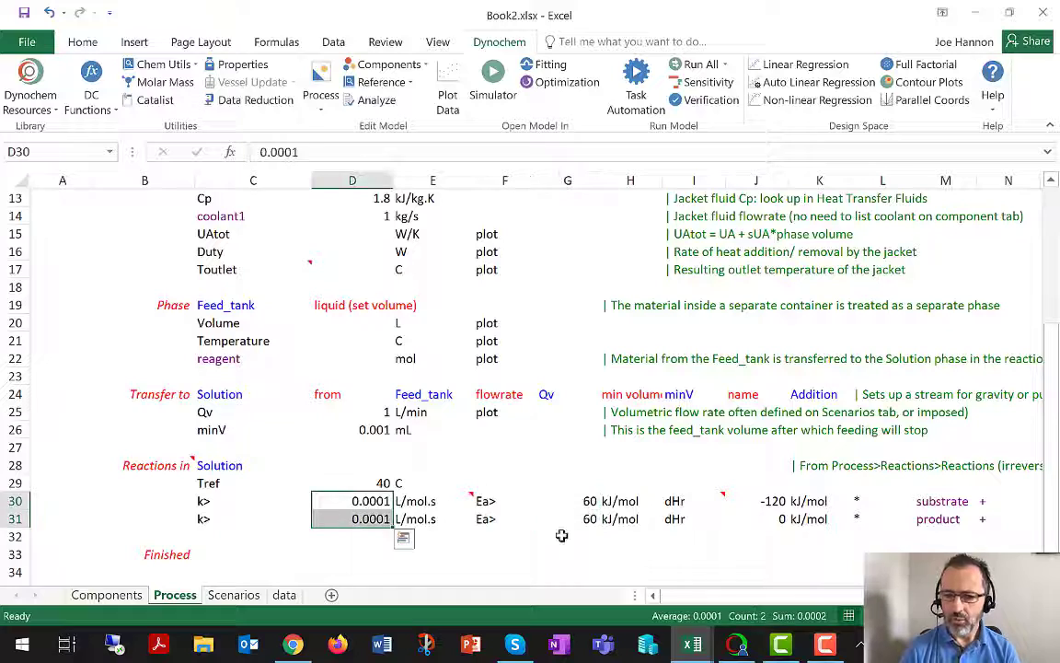
{"action": "mouse_move", "coordinate": [714, 597]}
{"action": "left_mouse_down"}
{"action": "mouse_move", "coordinate": [787, 602]}
{"action": "mouse_move", "coordinate": [708, 607]}
{"action": "left_mouse_up"}
{"action": "left_click", "coordinate": [211, 484]}
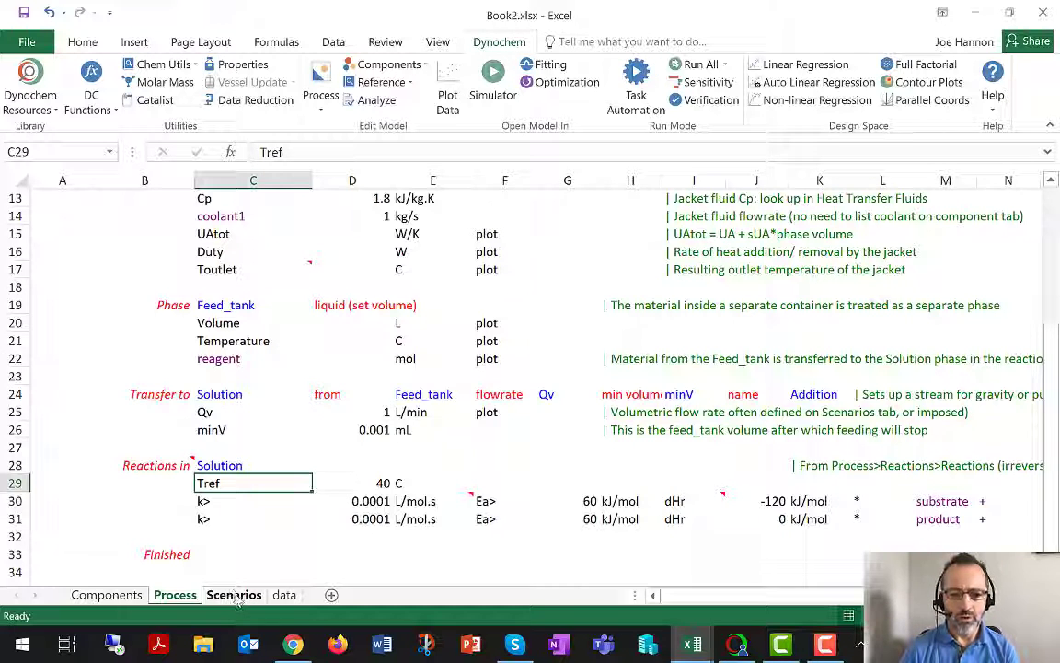
- Review the Scenarios sheet's Solution, Feed_tank and Addition columns, including the Qv formula =G6/120
{"action": "left_click", "coordinate": [234, 595]}
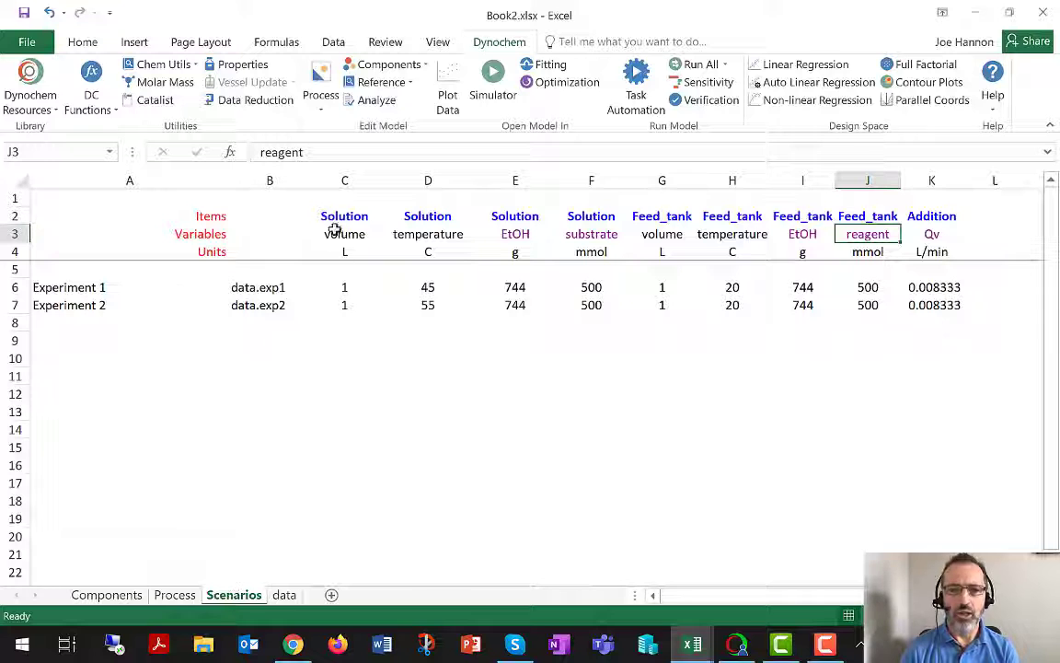
{"action": "left_click_drag", "start_coordinate": [342, 214], "coordinate": [512, 301]}
{"action": "left_click_drag", "start_coordinate": [603, 215], "coordinate": [614, 304]}
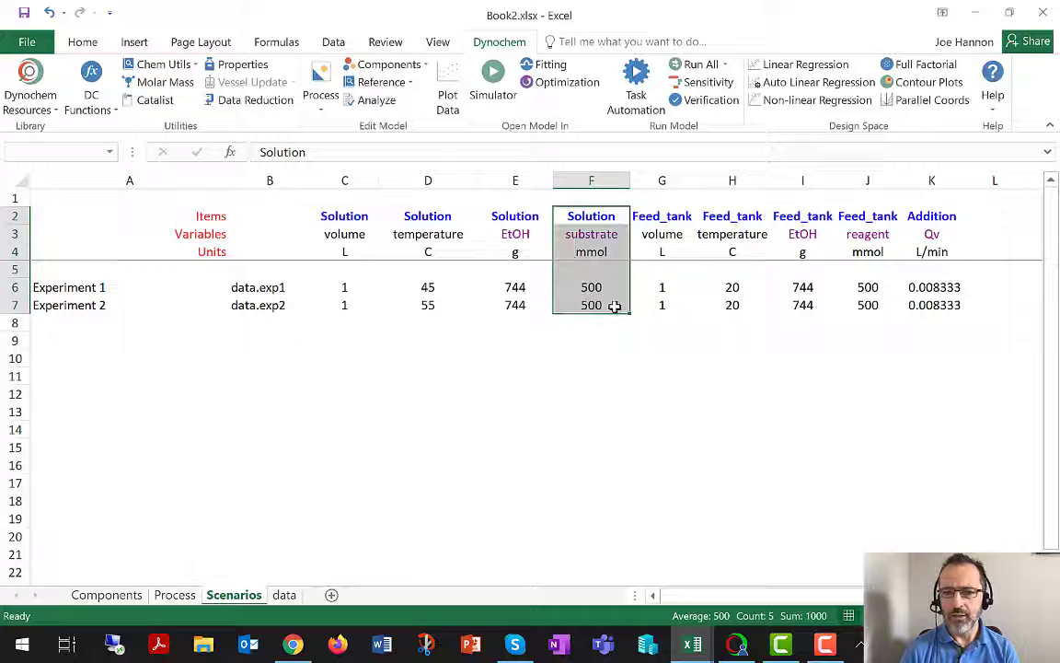
{"action": "left_click", "coordinate": [662, 217]}
{"action": "left_click_drag", "start_coordinate": [663, 217], "coordinate": [928, 291]}
{"action": "left_click", "coordinate": [930, 284]}
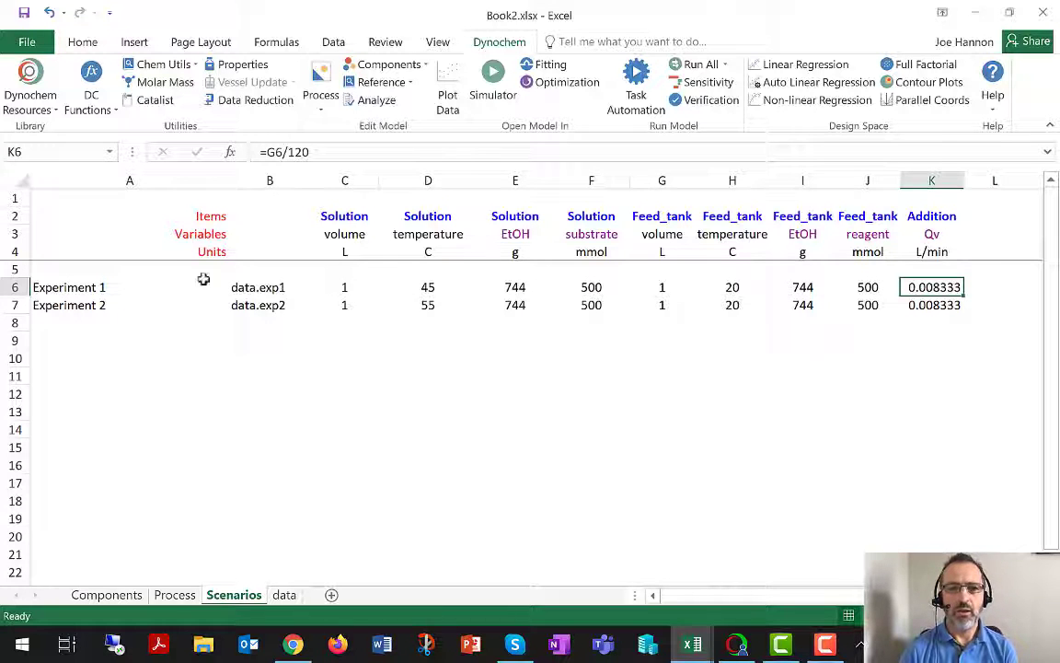
{"action": "left_click", "coordinate": [73, 288]}
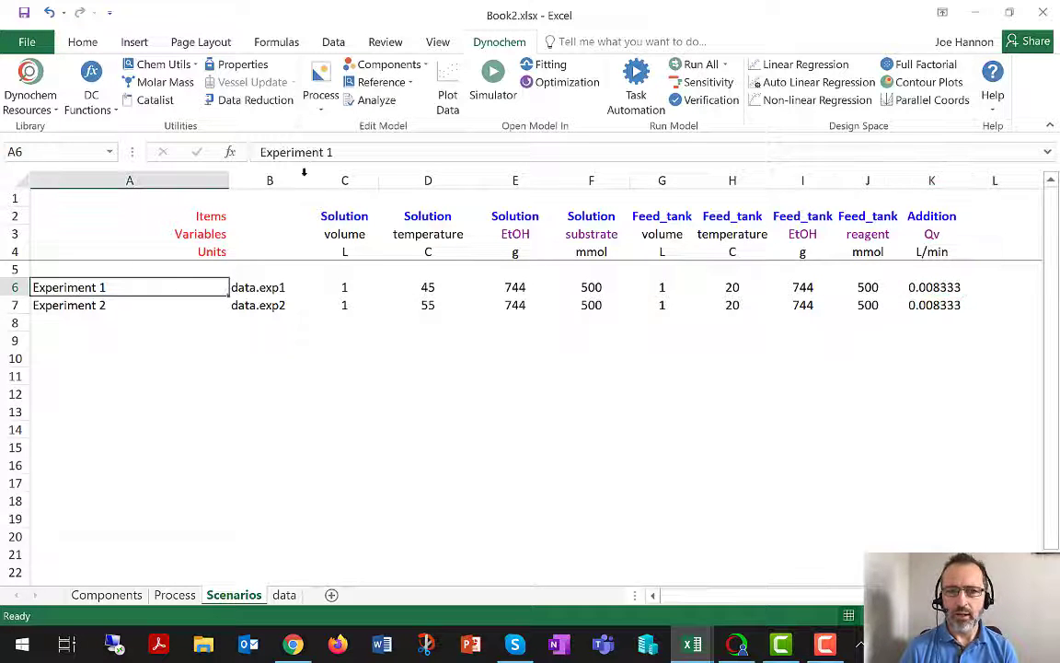
- Parse the workbook model into the Dynochem Simulator and accept the completed Open Model dialog
{"action": "left_click", "coordinate": [502, 81]}
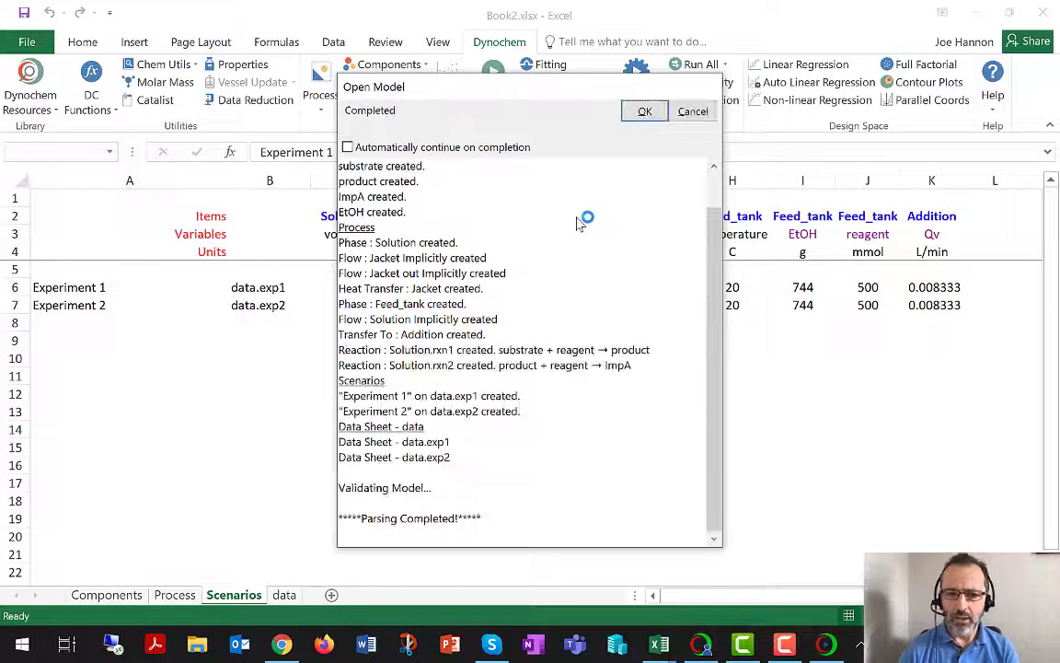
{"action": "left_click", "coordinate": [645, 112]}
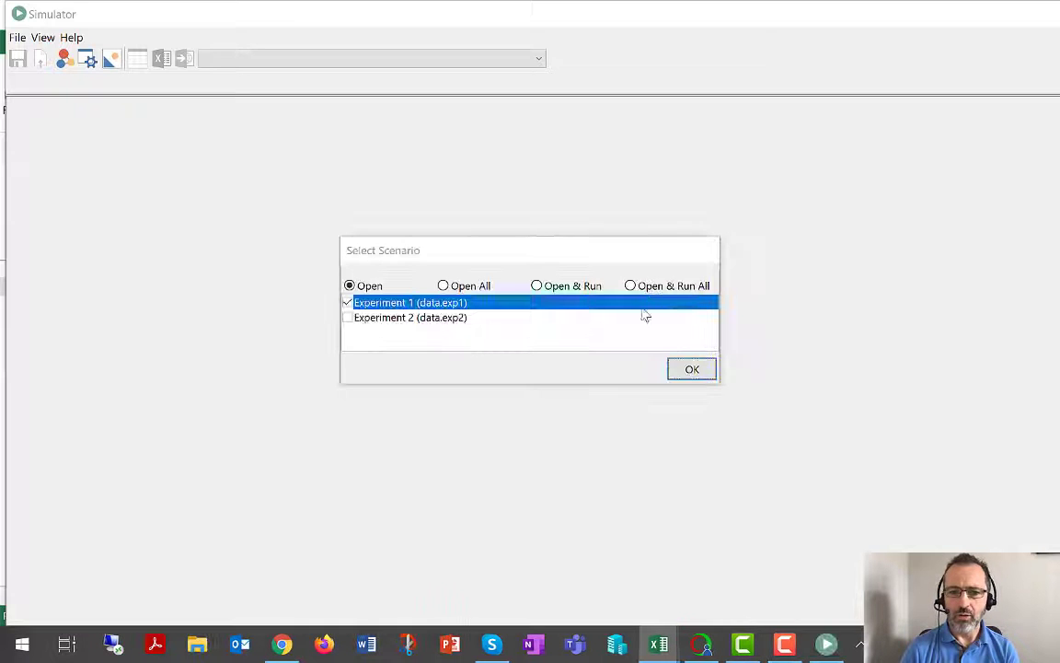
- Load and run Experiment 1, then highlight the Feed_tank.reagent, Solution.EtOH and Solution.reagent curves
{"action": "left_click", "coordinate": [695, 371]}
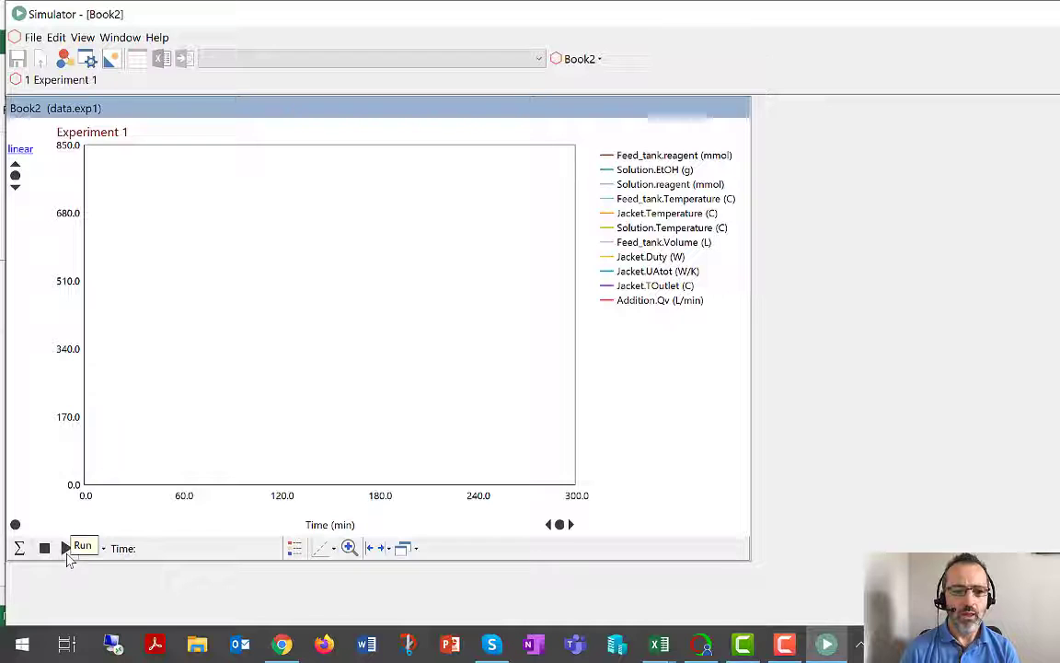
{"action": "left_click", "coordinate": [66, 549]}
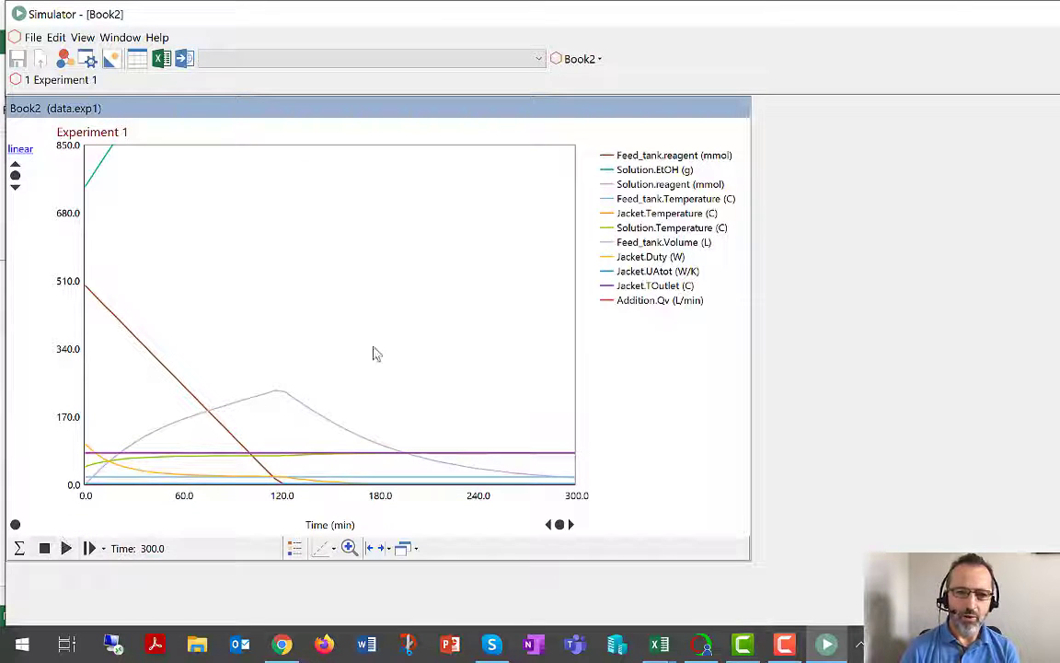
{"action": "left_click", "coordinate": [640, 158]}
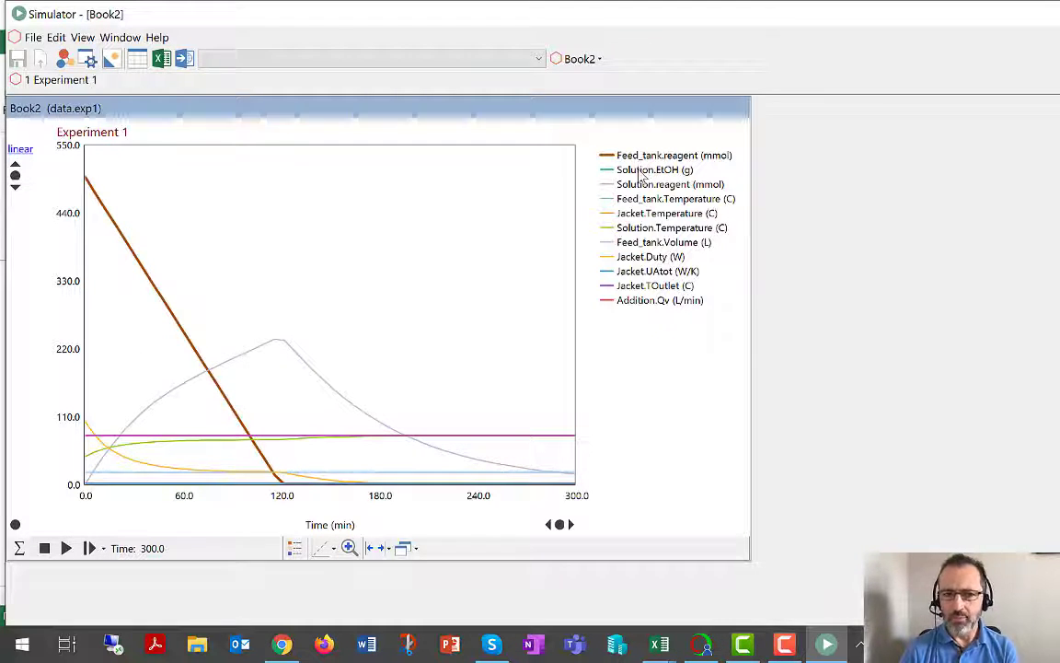
{"action": "left_click", "coordinate": [642, 173]}
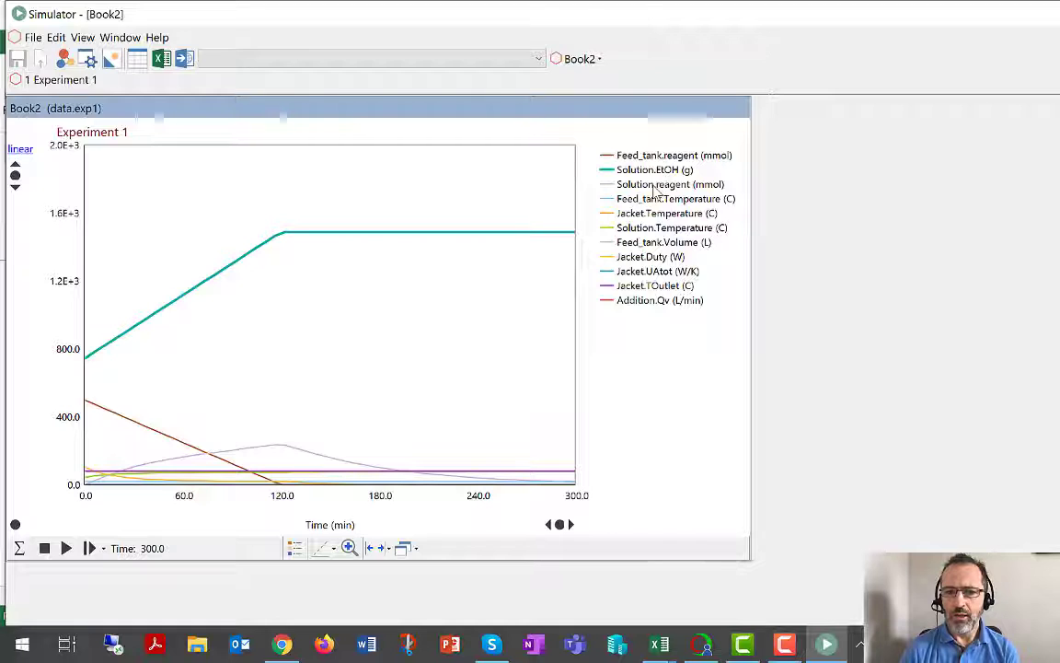
{"action": "left_click", "coordinate": [653, 186]}
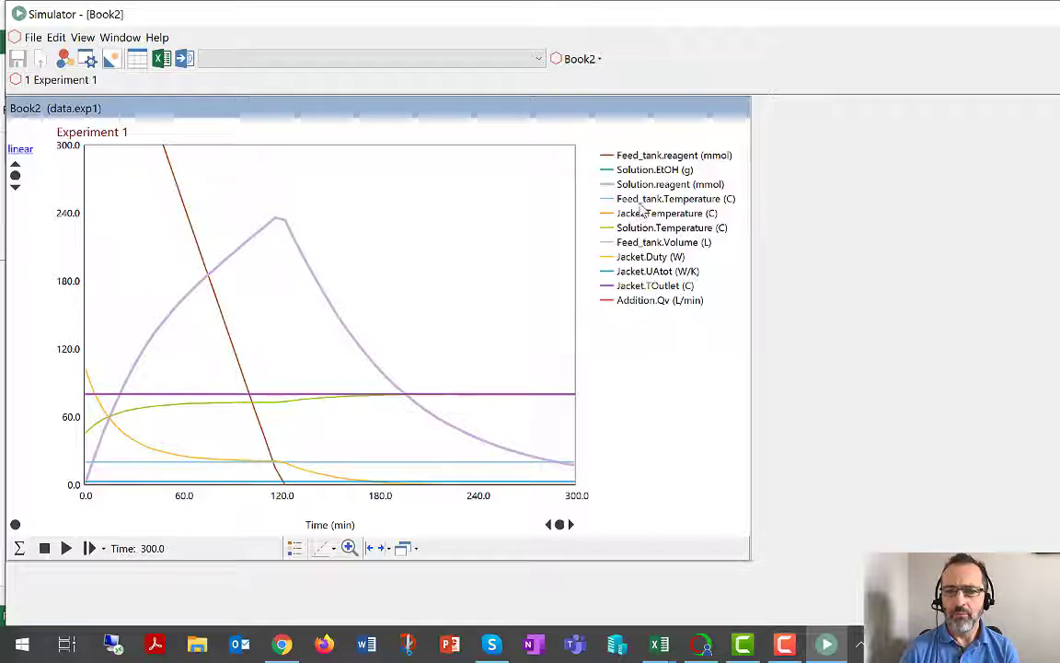
- Rescale the plot through Feed_tank.Temperature, Jacket.Temperature, Solution.Temperature, Feed_tank.Volume, Jacket.Duty, ending on Solution.EtOH
{"action": "left_click", "coordinate": [641, 199]}
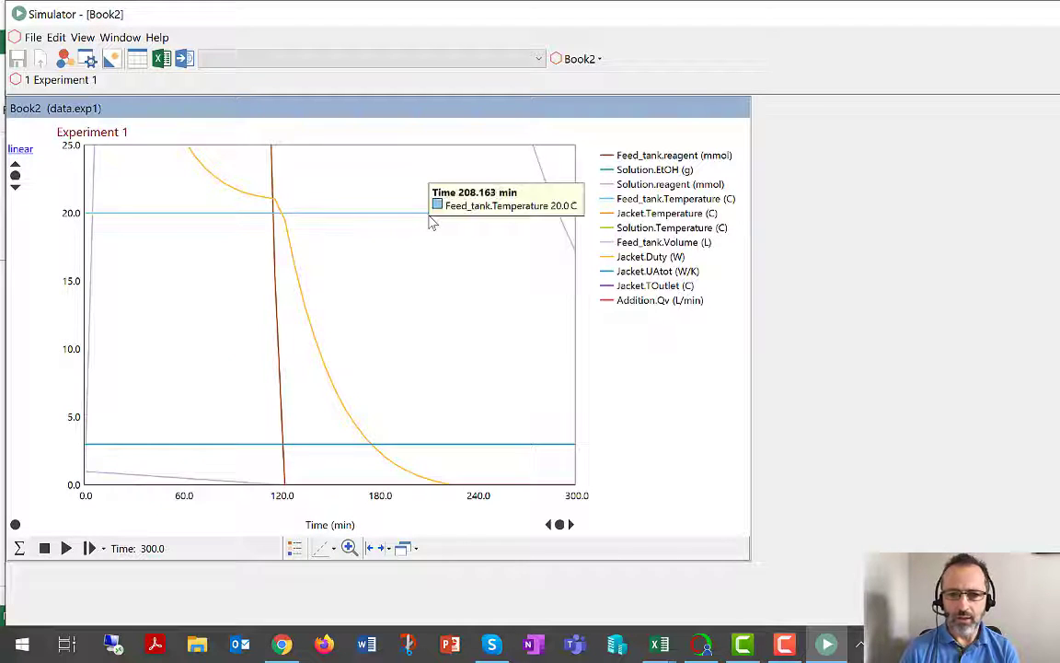
{"action": "scroll", "coordinate": [428, 221], "scroll_direction": "up", "scroll_amount": 1}
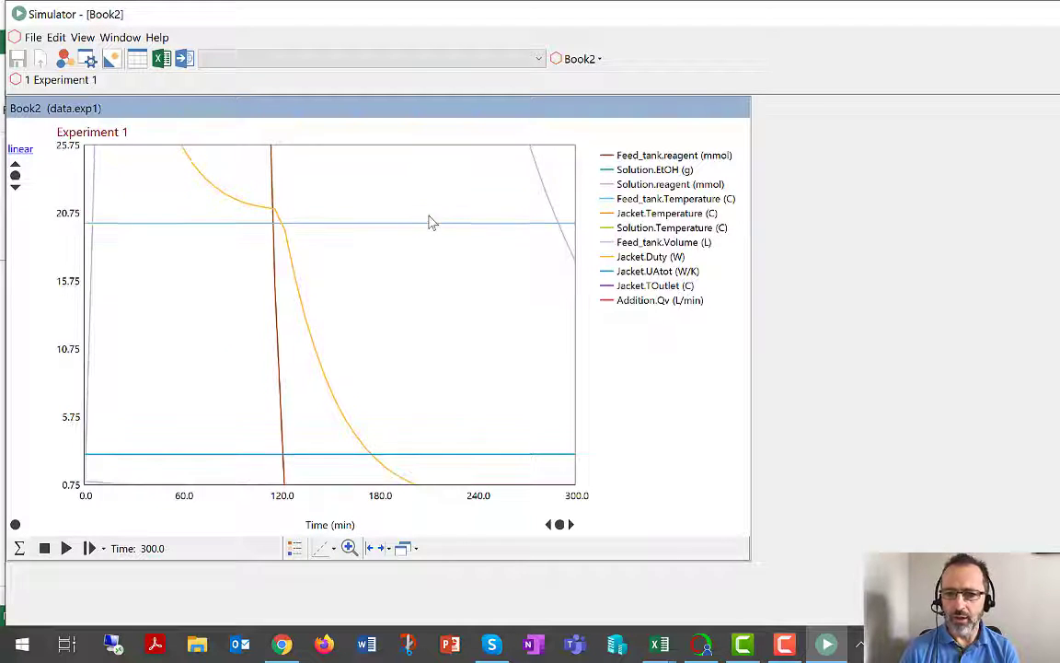
{"action": "left_click", "coordinate": [635, 215]}
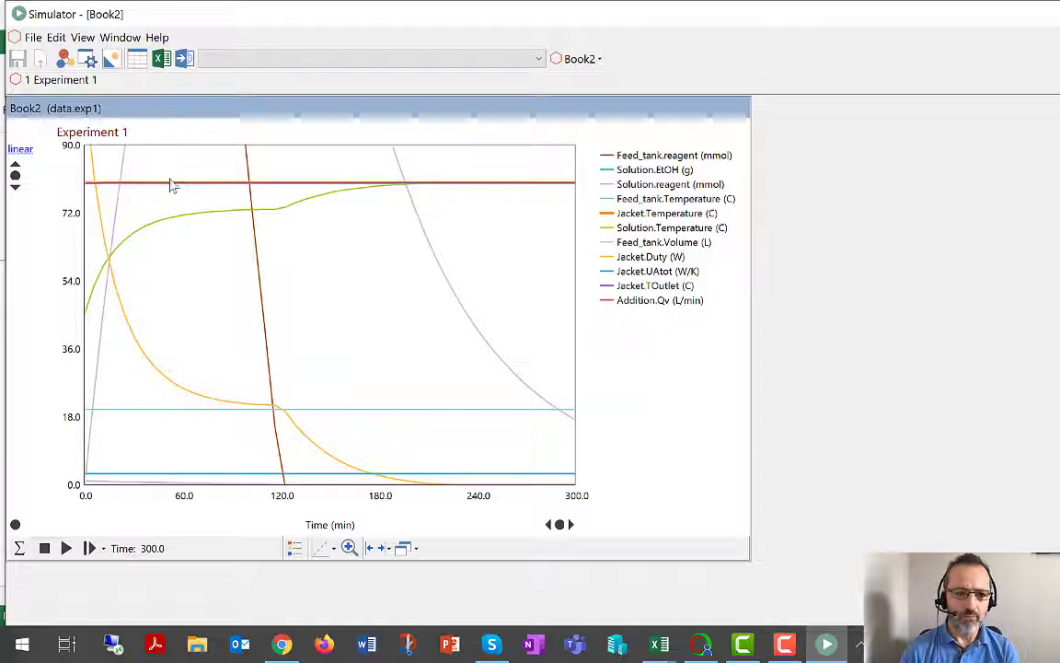
{"action": "mouse_move", "coordinate": [170, 188]}
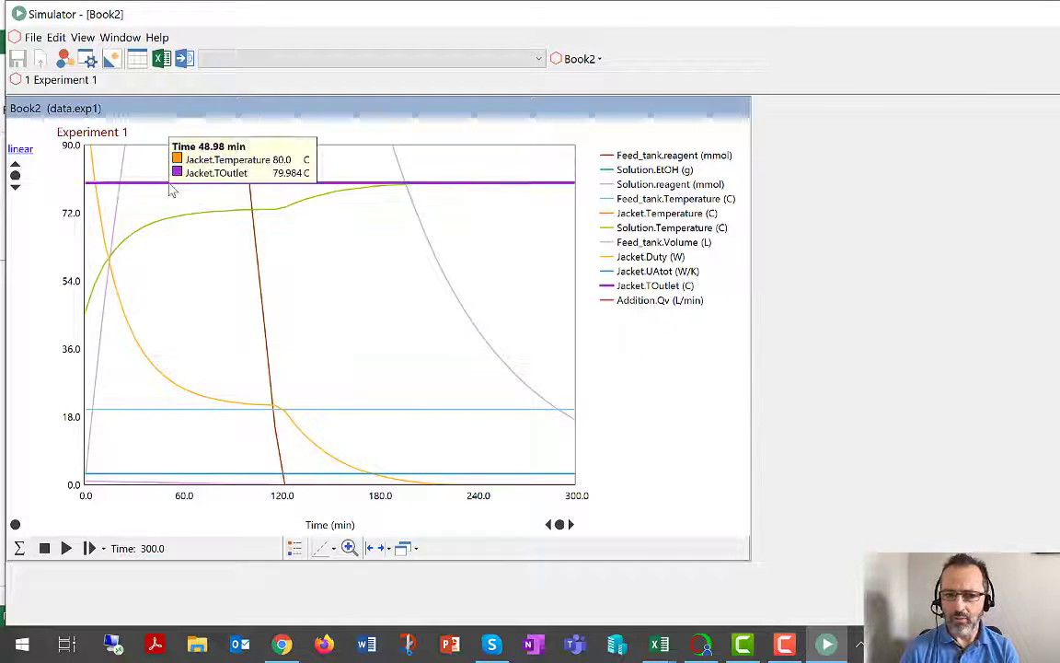
{"action": "left_click", "coordinate": [619, 235]}
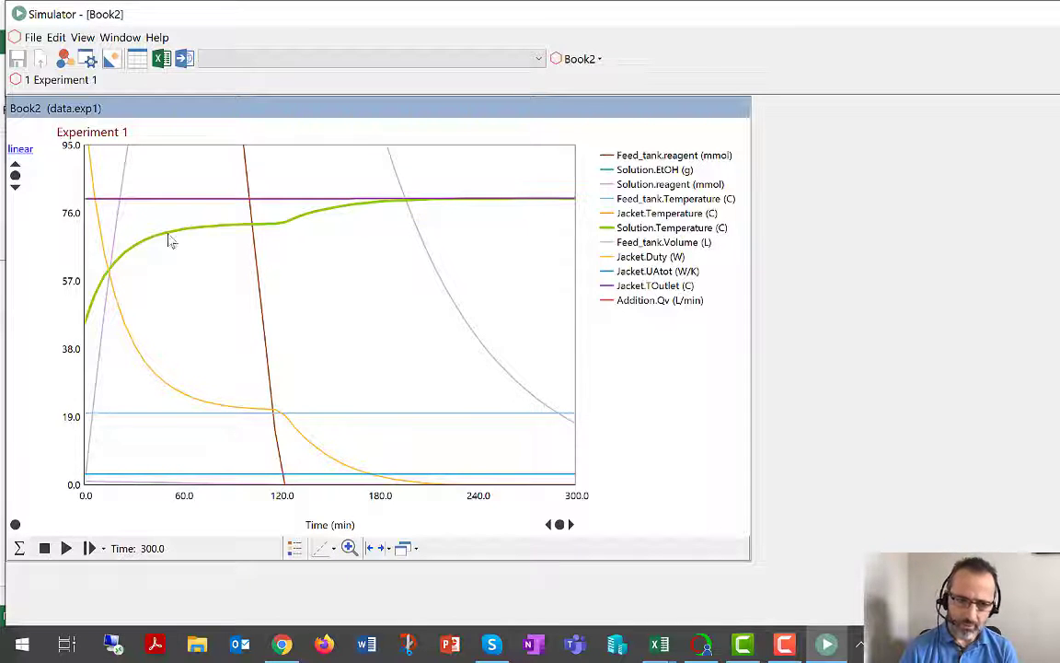
{"action": "left_click", "coordinate": [630, 246]}
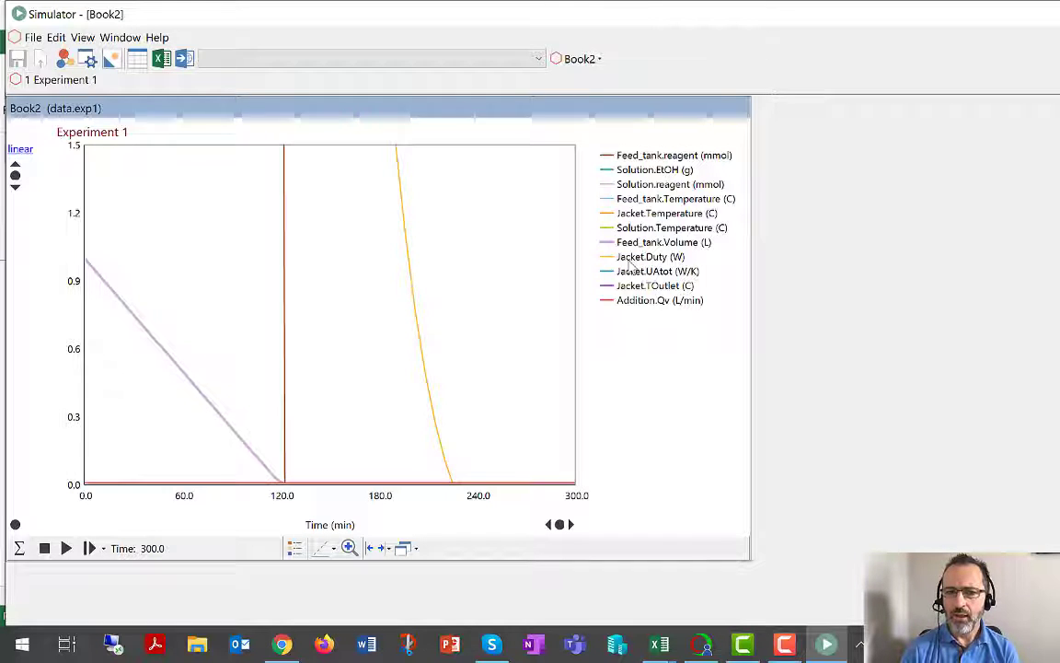
{"action": "left_click", "coordinate": [630, 260]}
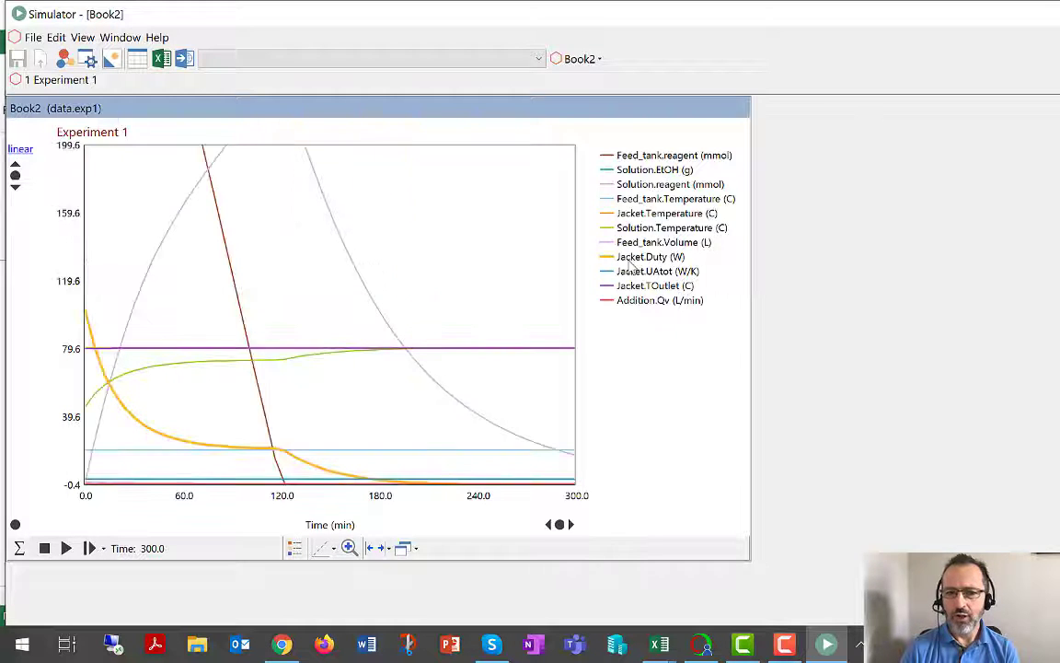
{"action": "left_click", "coordinate": [653, 172]}
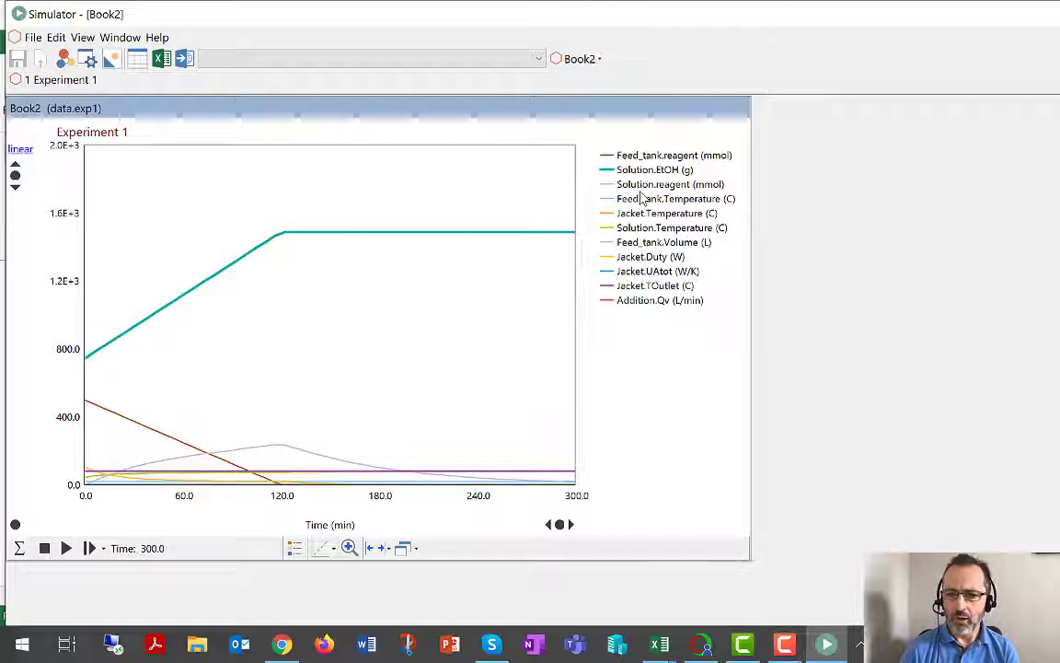
- Add Solution.ImpA and Solution.product to the chart through Edit Plotted Series, then close the series list
{"action": "right_click", "coordinate": [469, 202]}
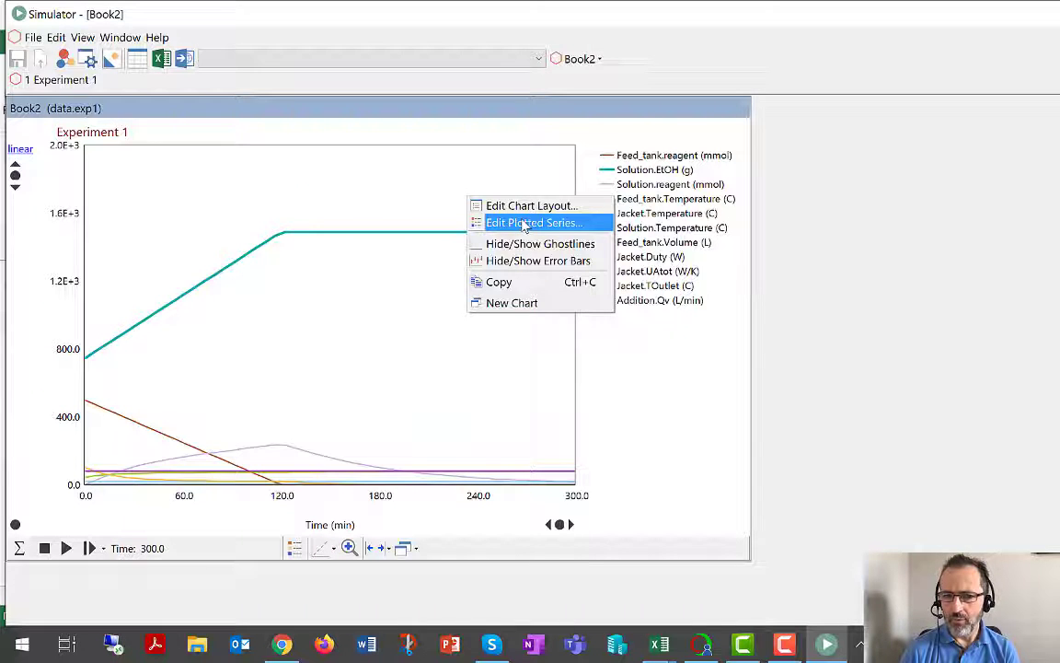
{"action": "left_click", "coordinate": [522, 224]}
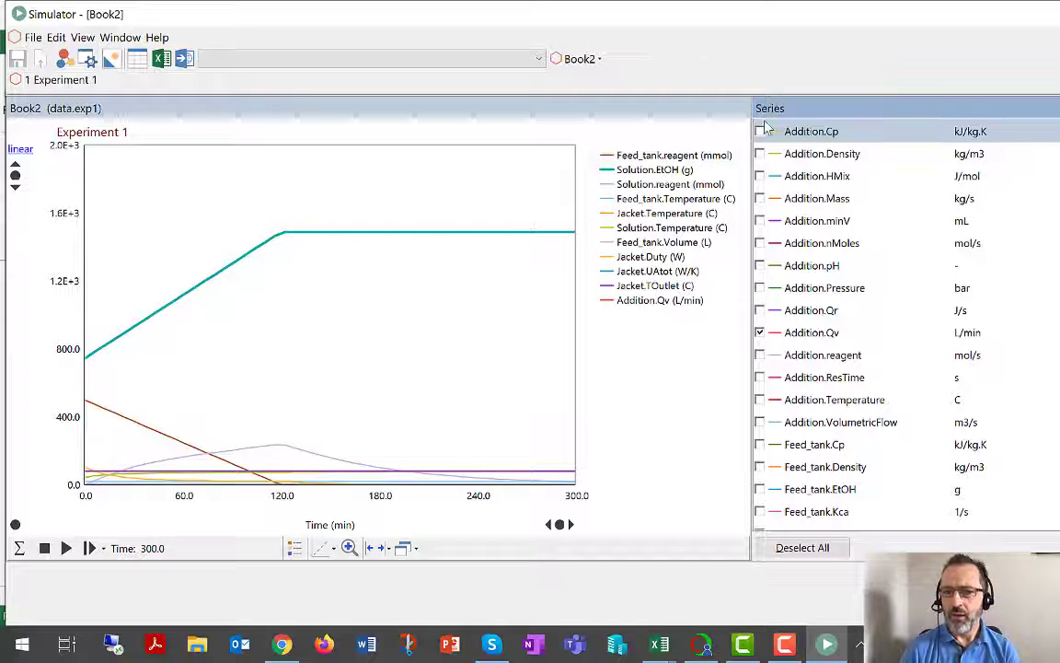
{"action": "left_click_drag", "start_coordinate": [804, 108], "coordinate": [775, 117]}
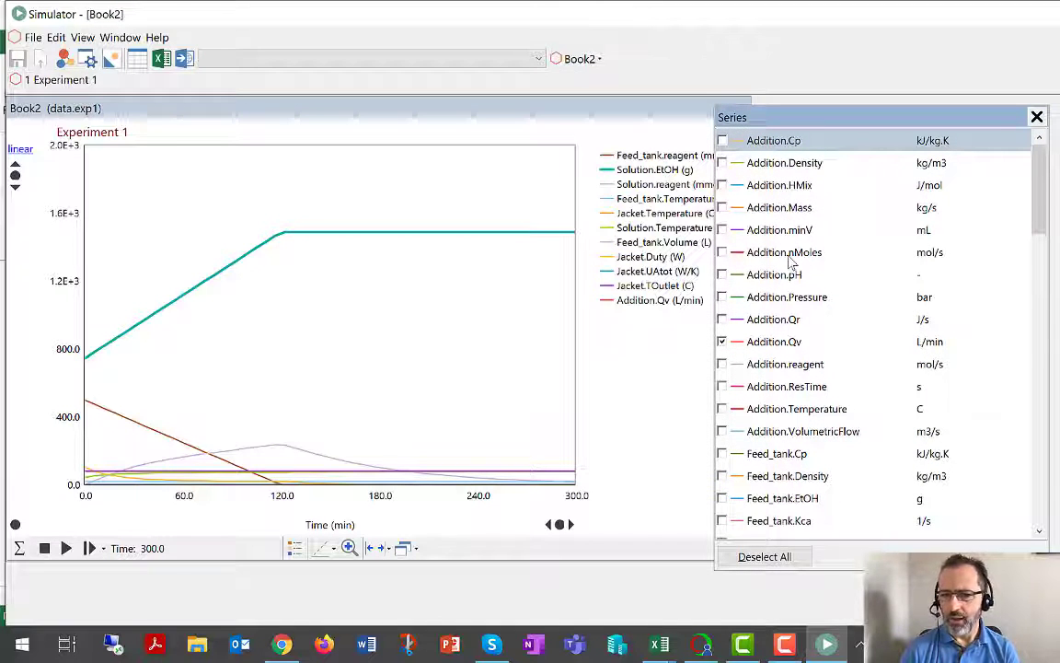
{"action": "left_click", "coordinate": [788, 257]}
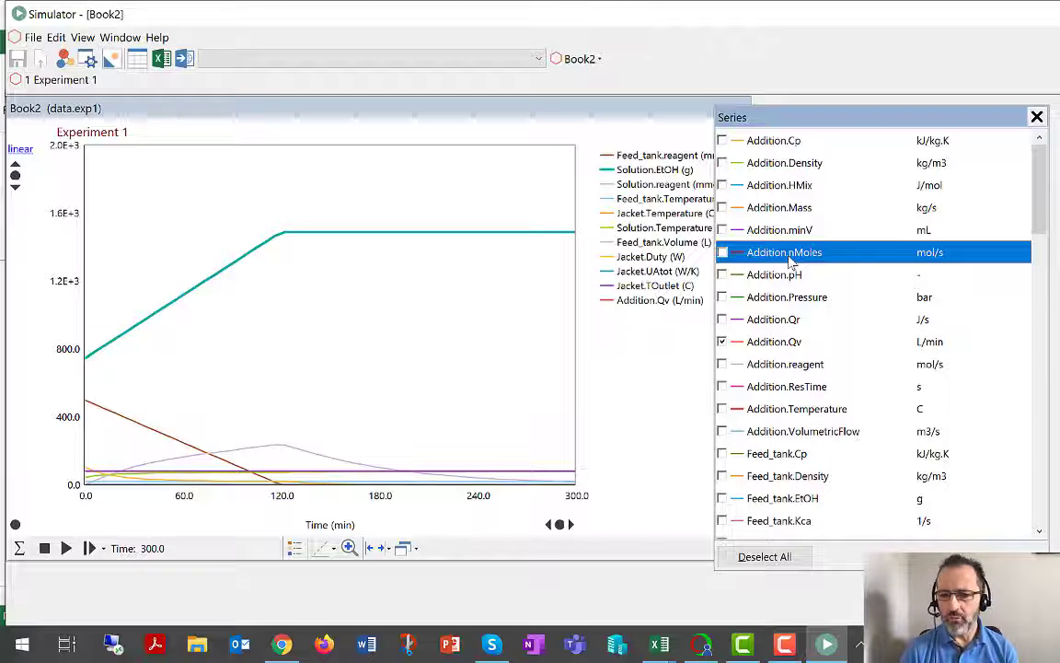
{"action": "key", "text": "s"}
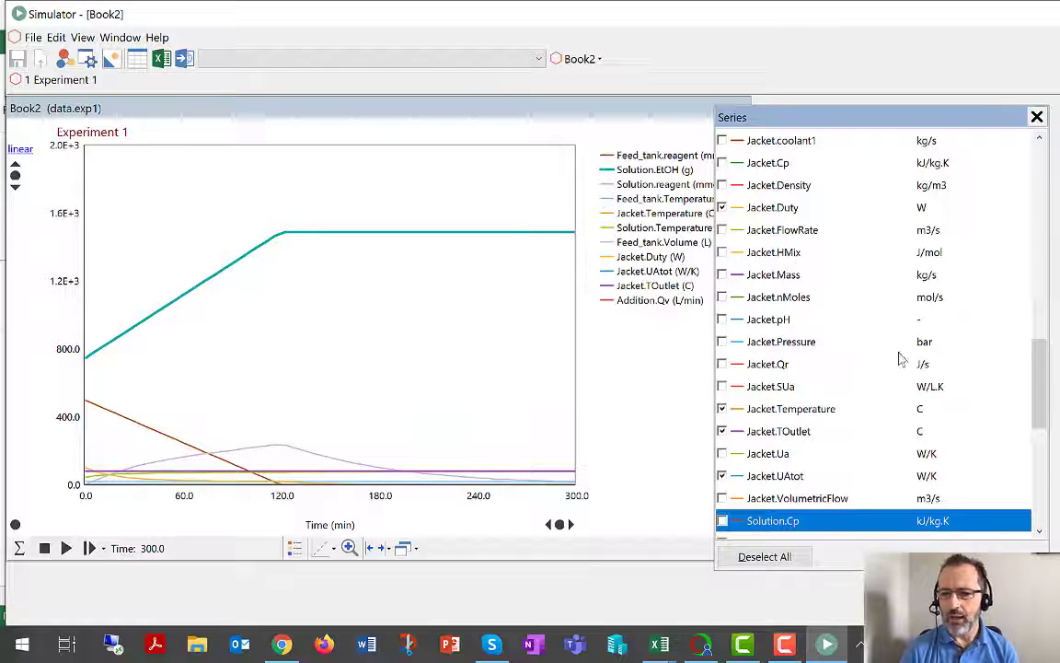
{"action": "left_click_drag", "start_coordinate": [1038, 409], "coordinate": [1034, 474]}
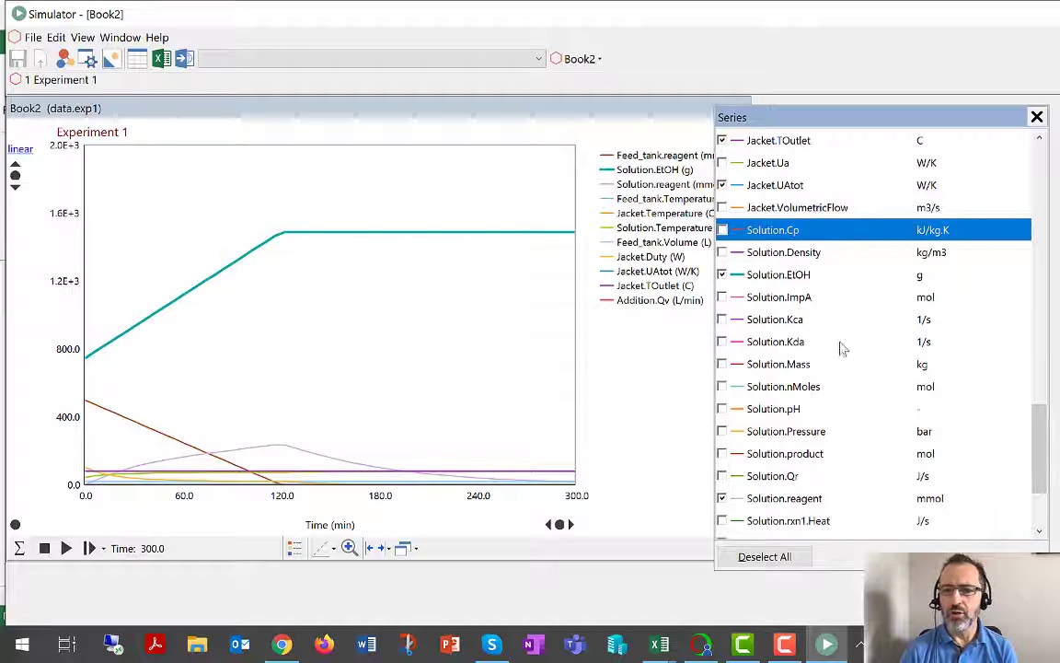
{"action": "left_click", "coordinate": [724, 298]}
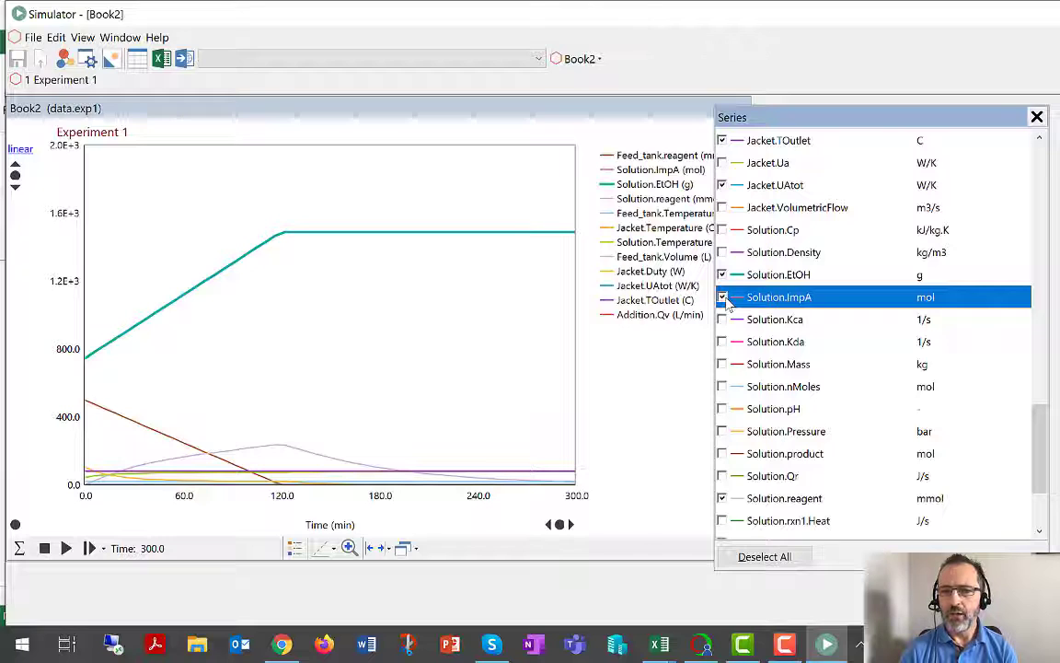
{"action": "scroll", "coordinate": [723, 377], "scroll_direction": "down", "scroll_amount": 1}
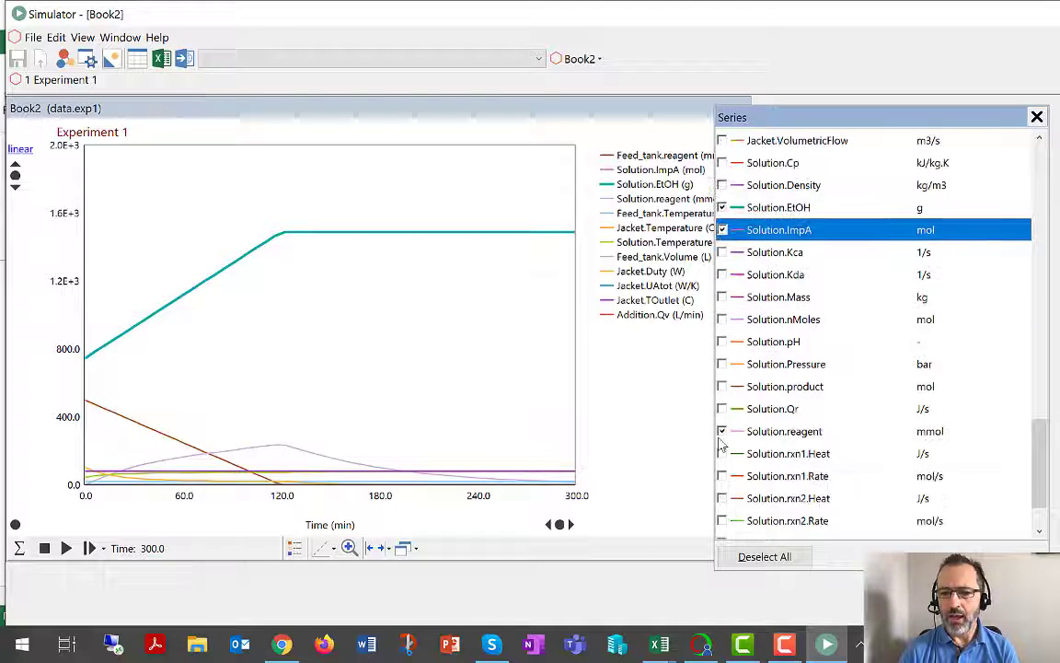
{"action": "left_click", "coordinate": [723, 388]}
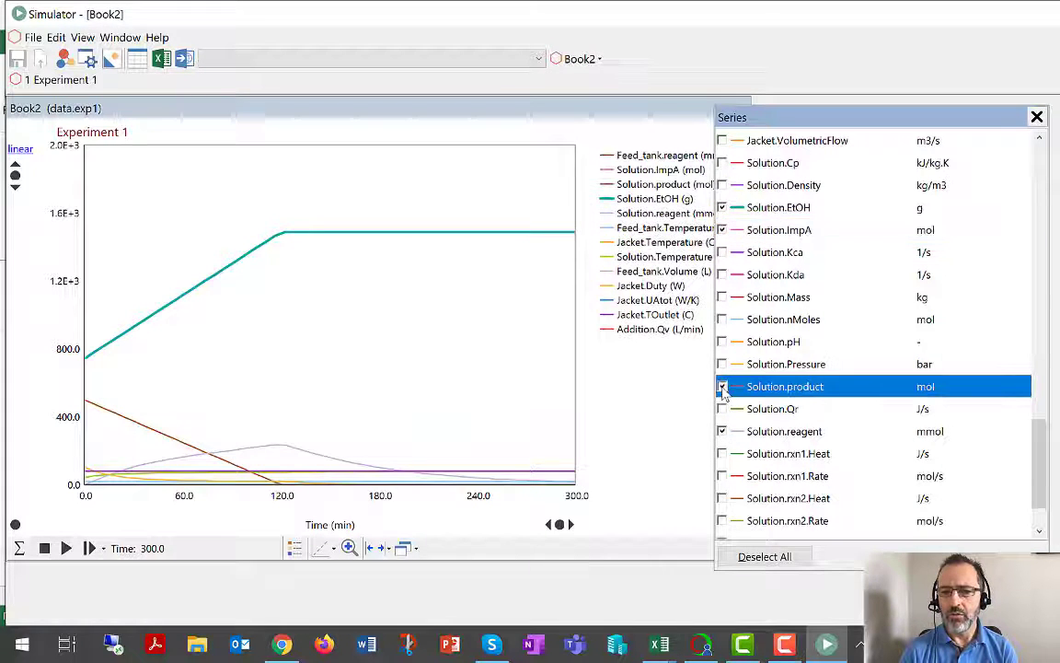
{"action": "left_click", "coordinate": [1037, 118]}
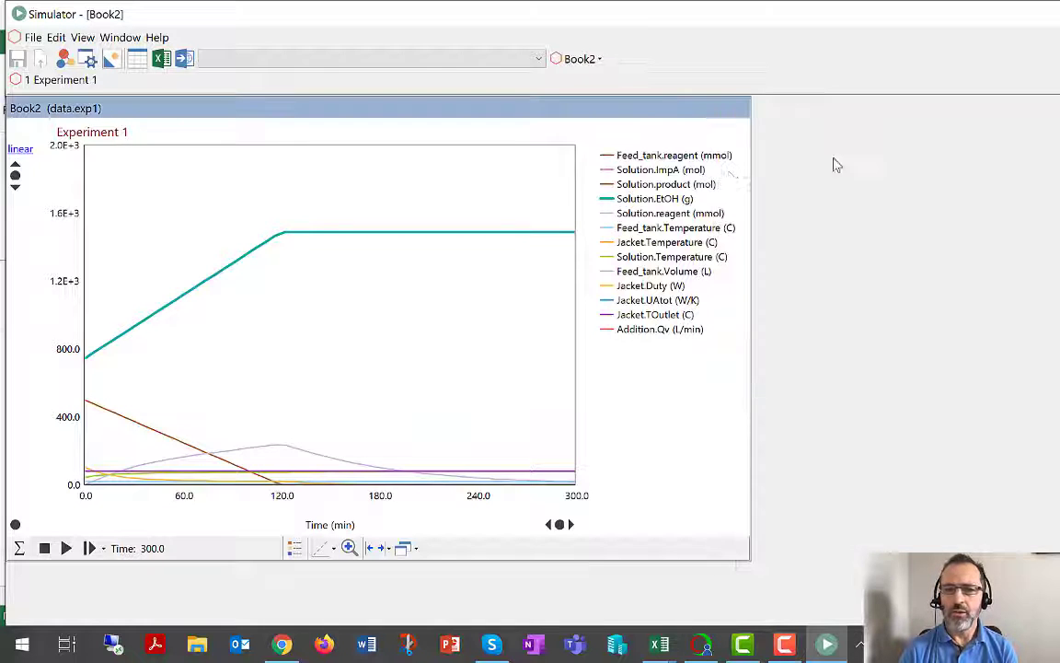
- Rescale the Simulator plot to Solution.product (about 0.18 mol), then to Solution.ImpA (about 0.15 mol at 300 min)
{"action": "left_click", "coordinate": [674, 187]}
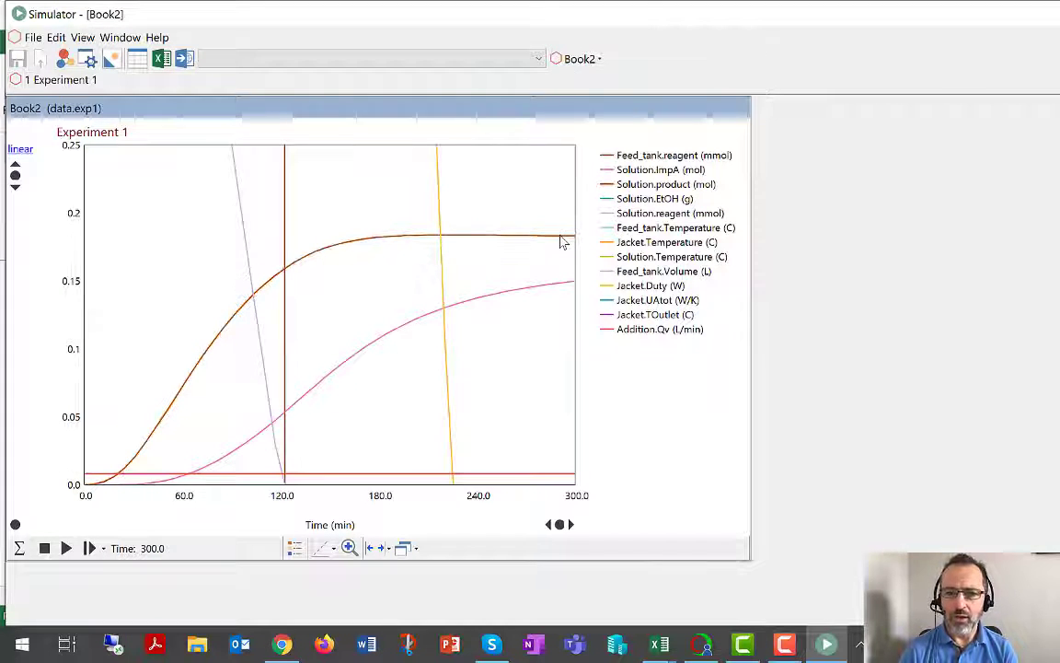
{"action": "mouse_move", "coordinate": [563, 239]}
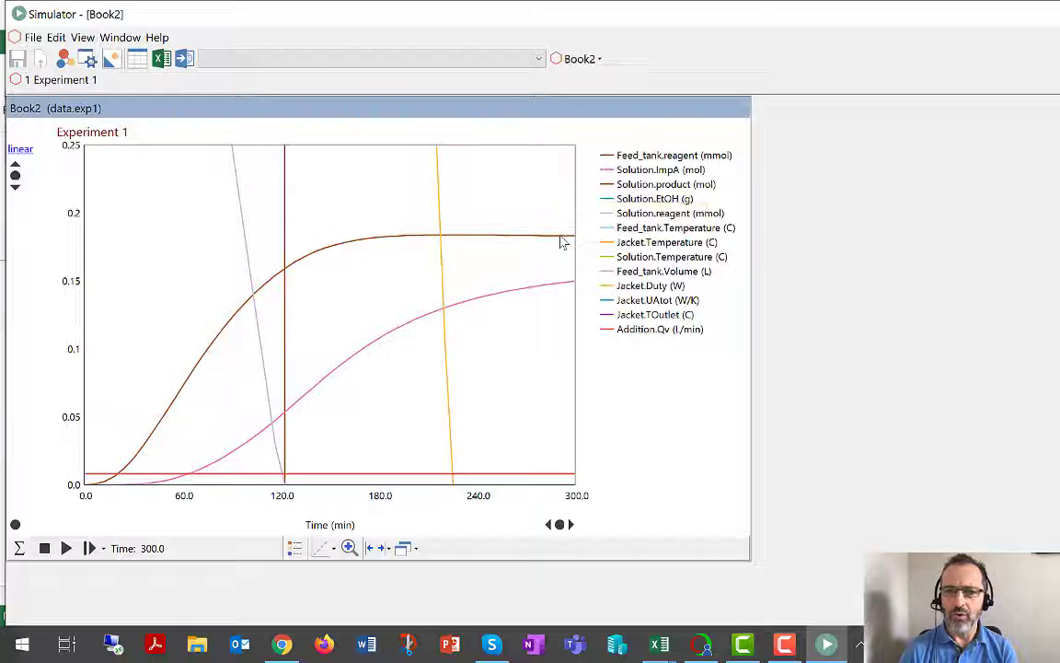
{"action": "left_click", "coordinate": [630, 173]}
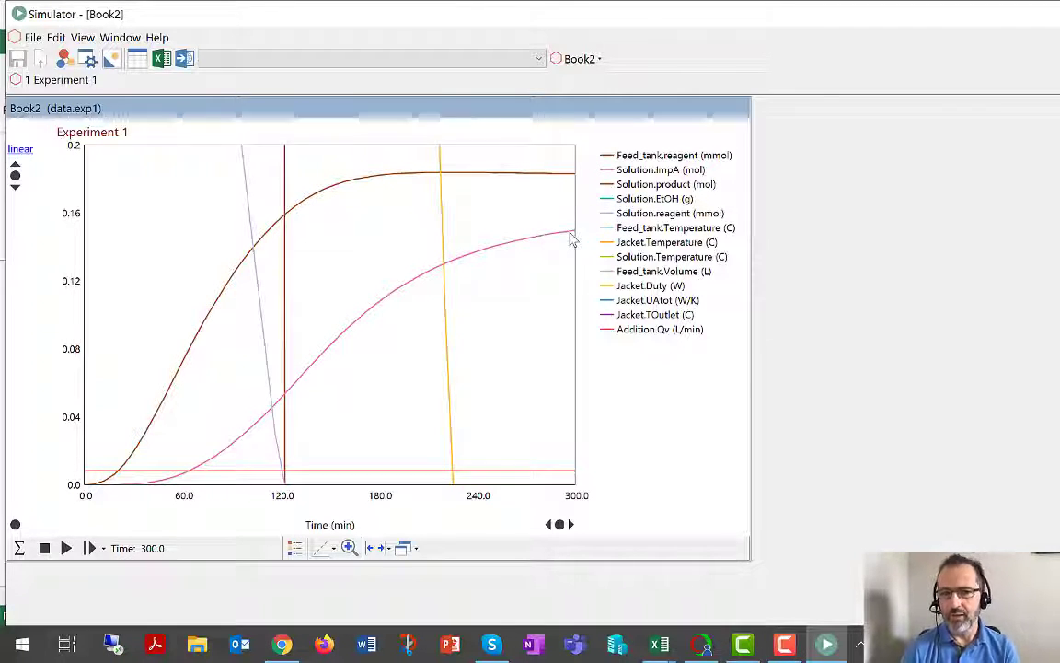
{"action": "mouse_move", "coordinate": [570, 239]}
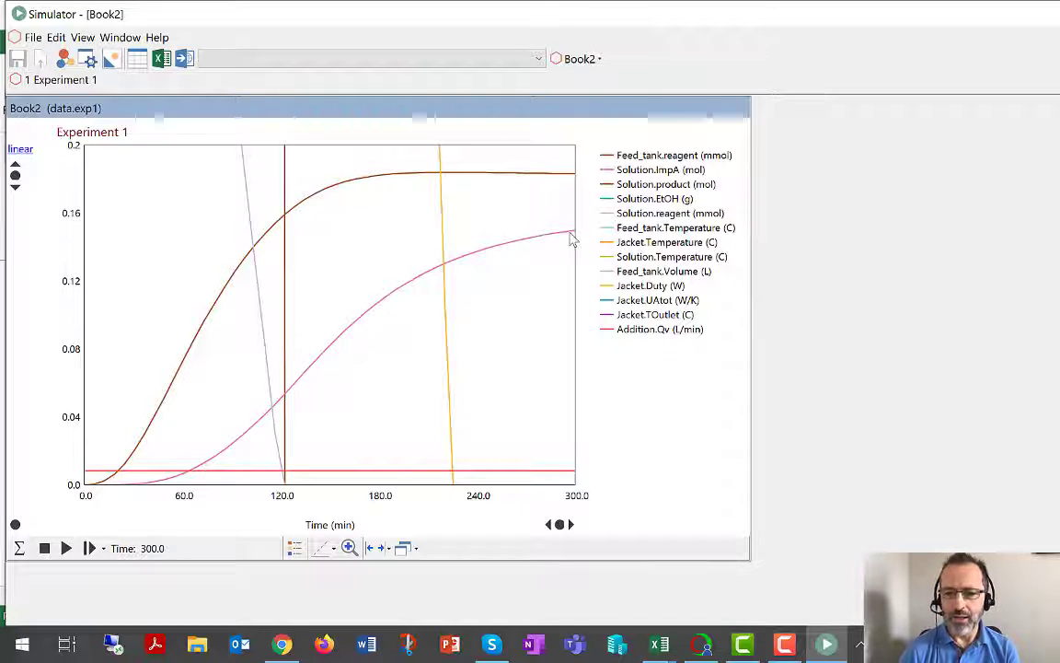